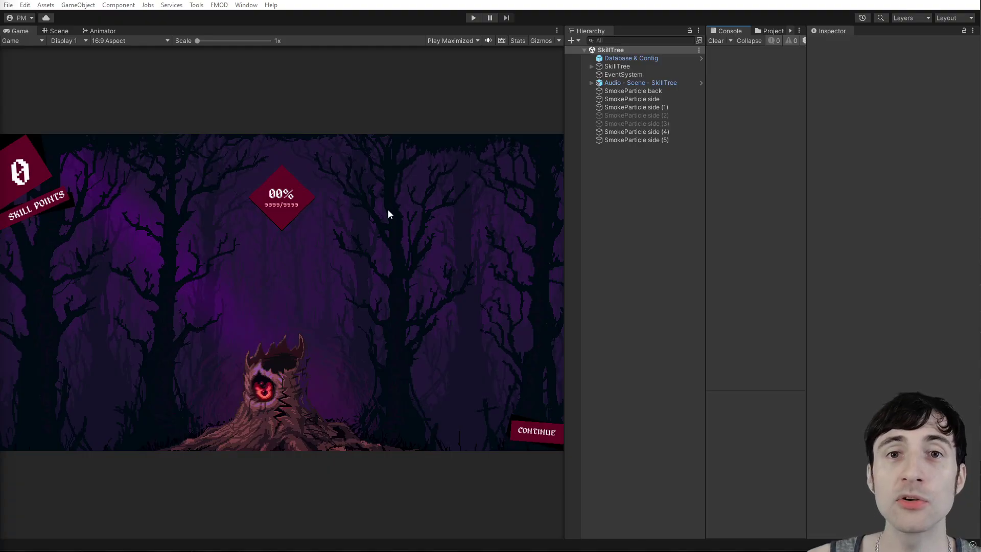
Test-run the SkillTree scene, stop it to widen the Game view, then run it again and choose Continue.
{"action": "left_click", "coordinate": [474, 18]}
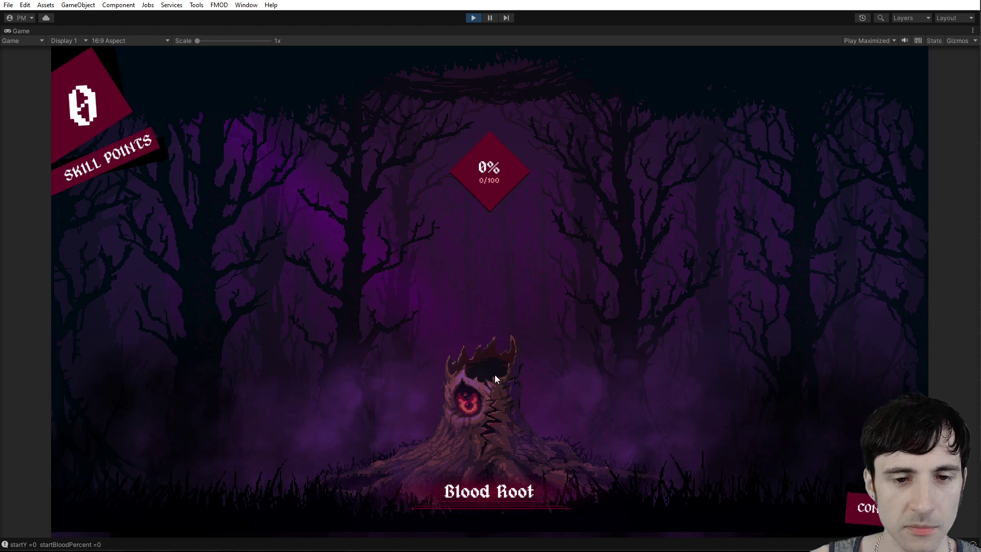
{"action": "left_click", "coordinate": [473, 18]}
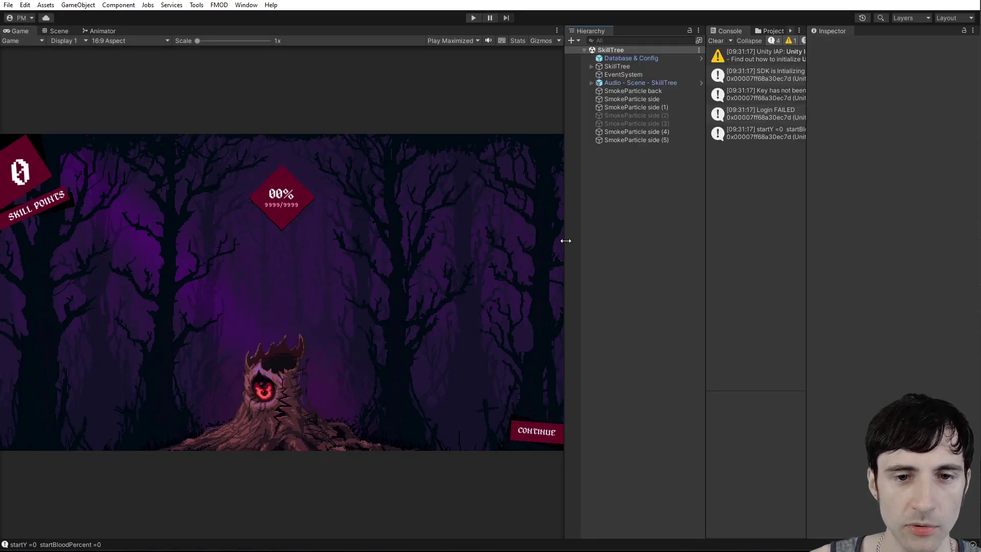
{"action": "left_click_drag", "start_coordinate": [565, 241], "coordinate": [638, 240]}
{"action": "left_click", "coordinate": [474, 19]}
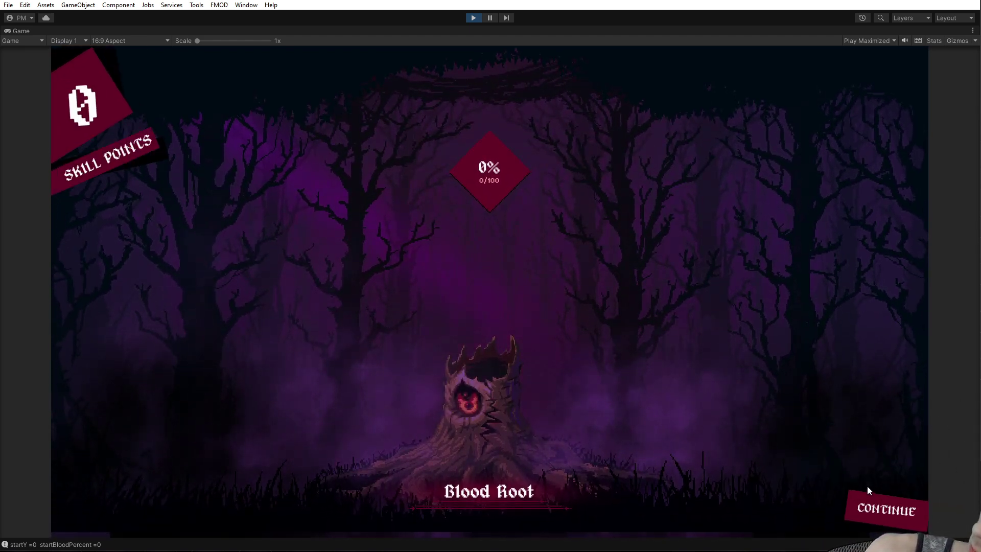
{"action": "left_click", "coordinate": [884, 517]}
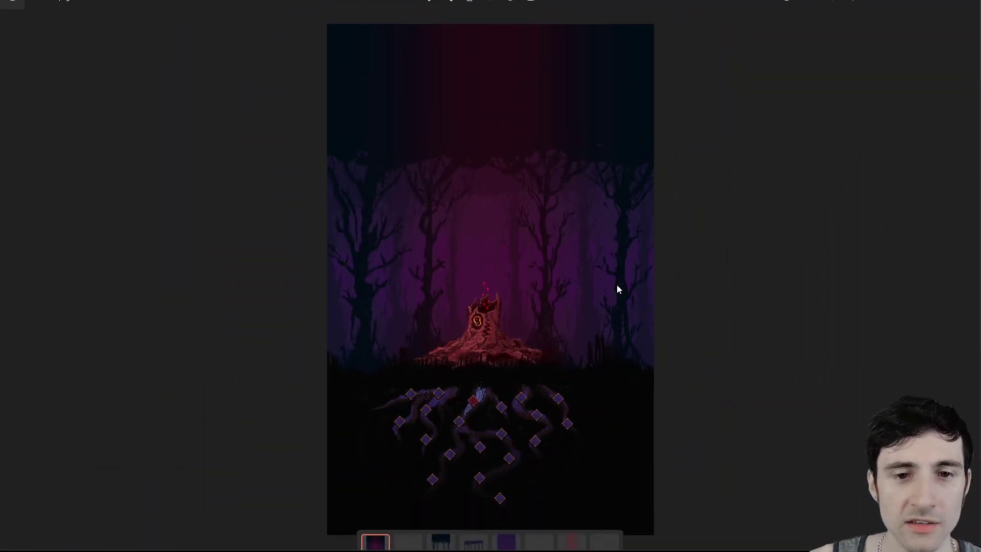
Examine the skill tree concept art, from the forest background and bleeding stump to the roots with their diamond skill nodes.
{"action": "scroll", "coordinate": [486, 253], "scroll_direction": "up", "scroll_amount": 3}
{"action": "scroll", "coordinate": [718, 329], "scroll_direction": "up", "scroll_amount": 5}
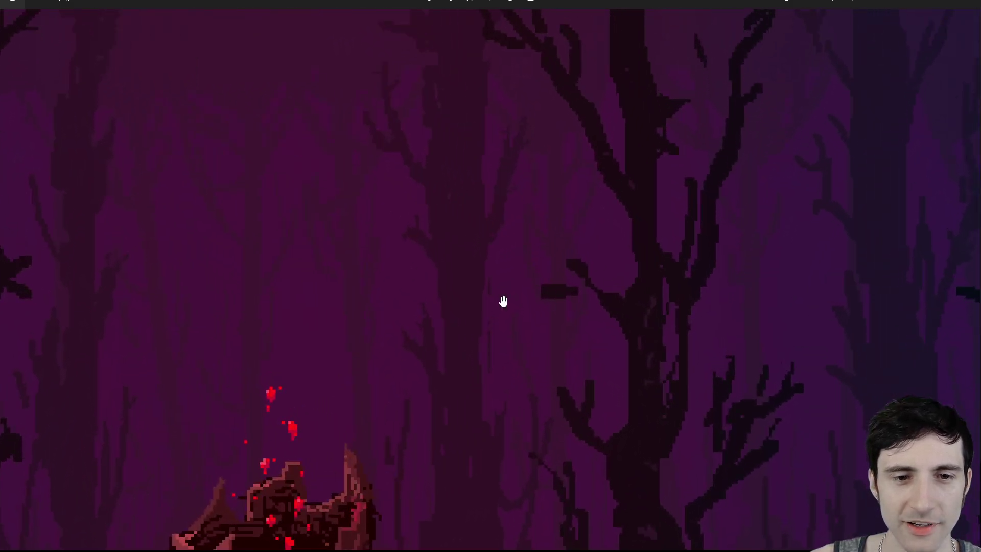
{"action": "scroll", "coordinate": [498, 297], "scroll_direction": "down", "scroll_amount": 2}
{"action": "left_click_drag", "start_coordinate": [427, 294], "coordinate": [721, 306]}
{"action": "scroll", "coordinate": [543, 232], "scroll_direction": "down", "scroll_amount": 3}
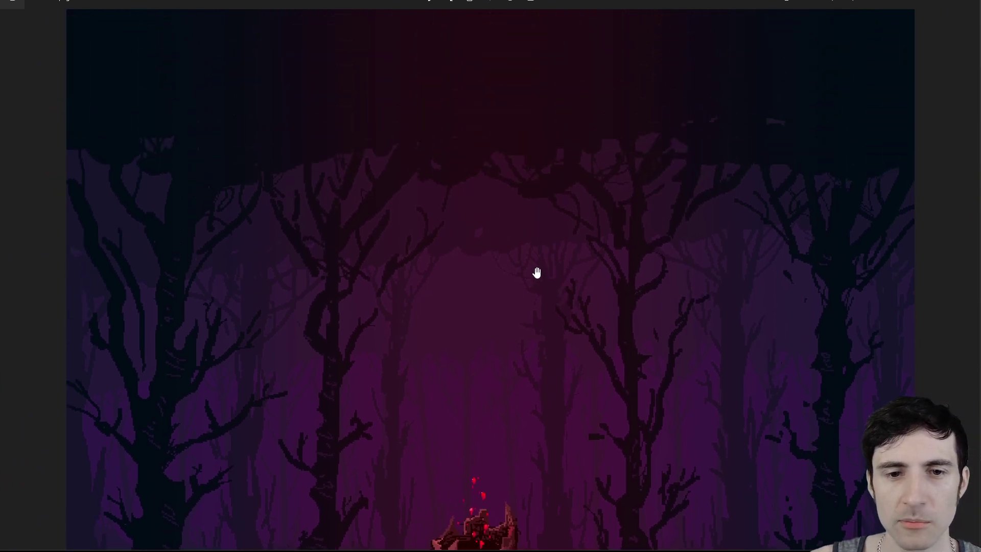
{"action": "scroll", "coordinate": [536, 273], "scroll_direction": "down", "scroll_amount": 2}
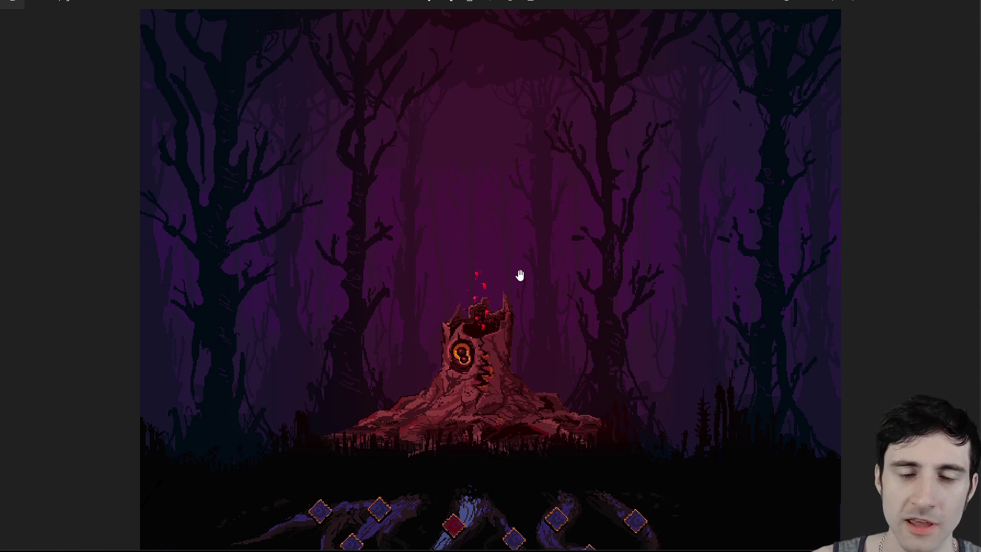
{"action": "scroll", "coordinate": [547, 274], "scroll_direction": "down", "scroll_amount": 2}
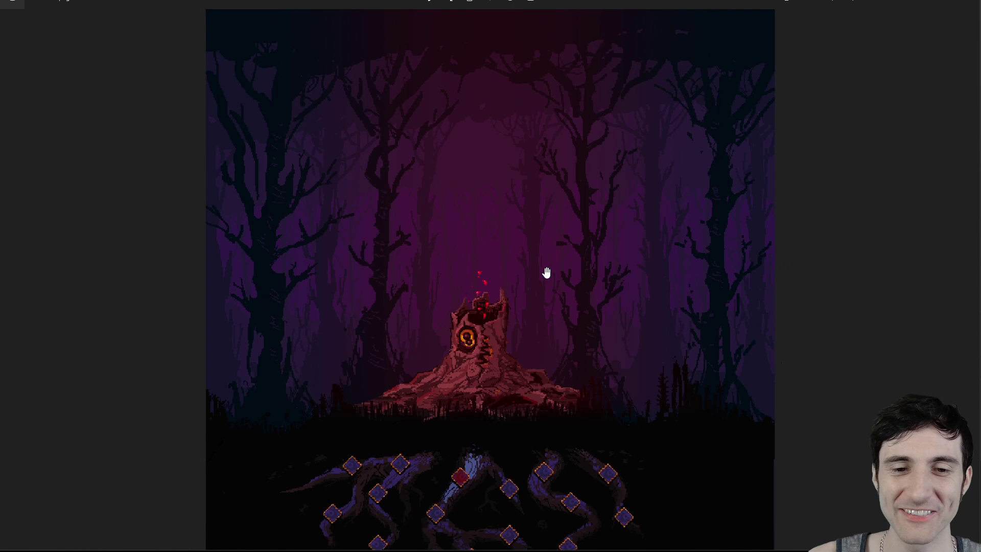
{"action": "scroll", "coordinate": [511, 291], "scroll_direction": "up", "scroll_amount": 2}
{"action": "scroll", "coordinate": [524, 278], "scroll_direction": "up", "scroll_amount": 2}
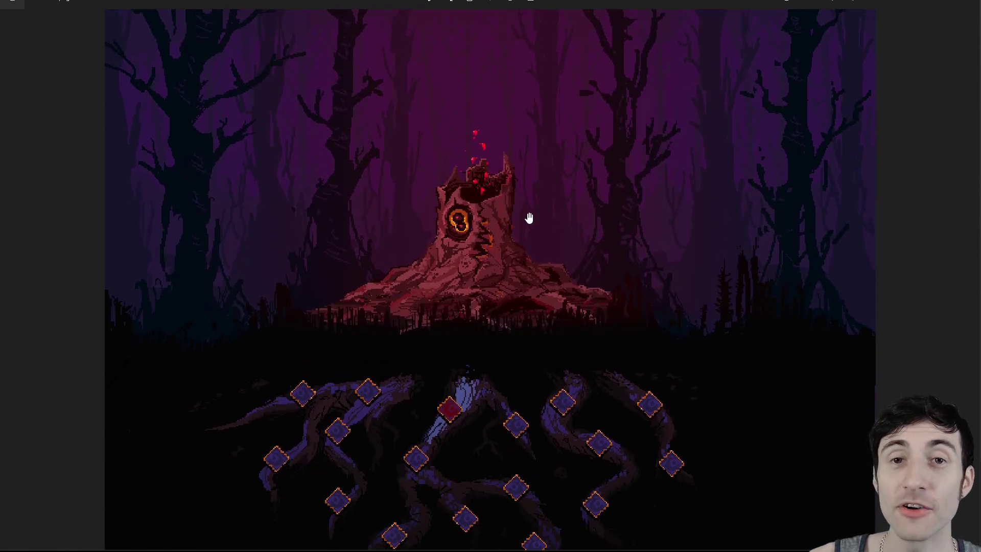
{"action": "scroll", "coordinate": [536, 244], "scroll_direction": "down", "scroll_amount": 2}
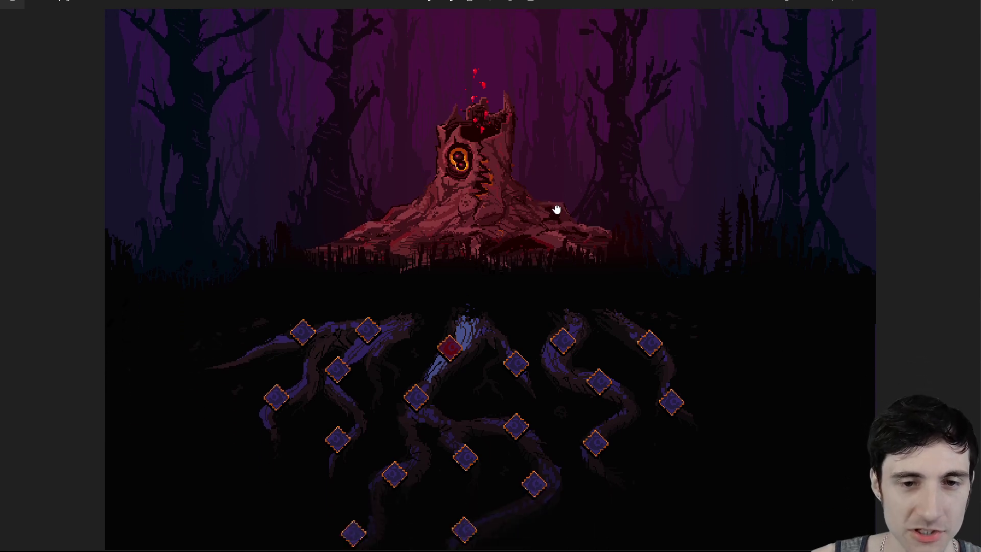
{"action": "scroll", "coordinate": [532, 230], "scroll_direction": "down", "scroll_amount": 2}
{"action": "scroll", "coordinate": [423, 276], "scroll_direction": "up", "scroll_amount": 2}
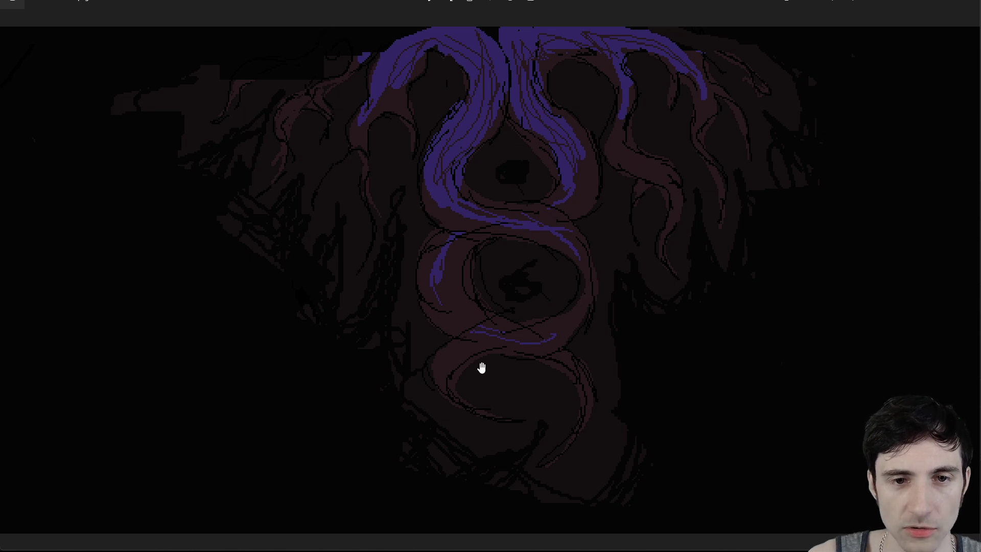
Switch from the rough root sketch to the painted purple roots image, examine it and leave the image viewer.
{"action": "key", "text": "Tab"}
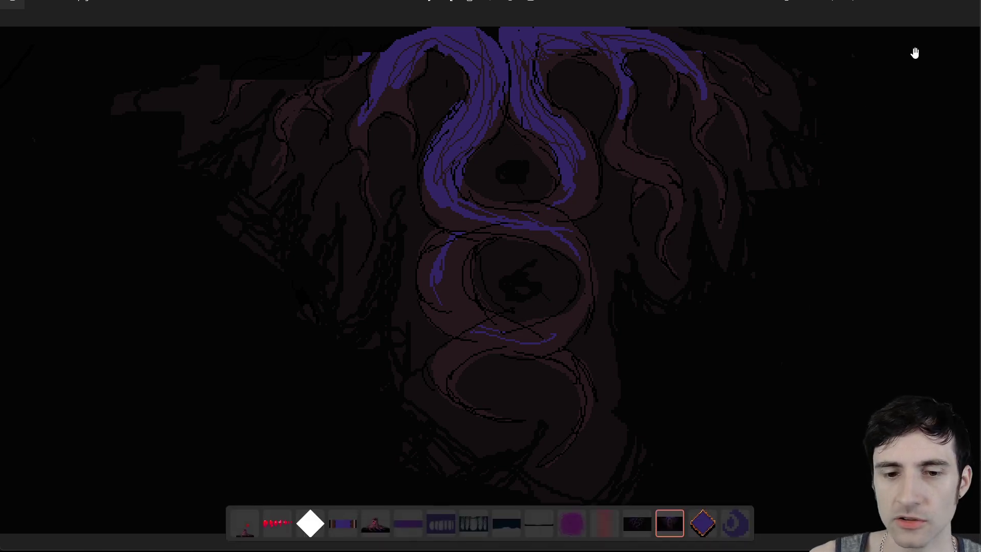
{"action": "left_click", "coordinate": [638, 523]}
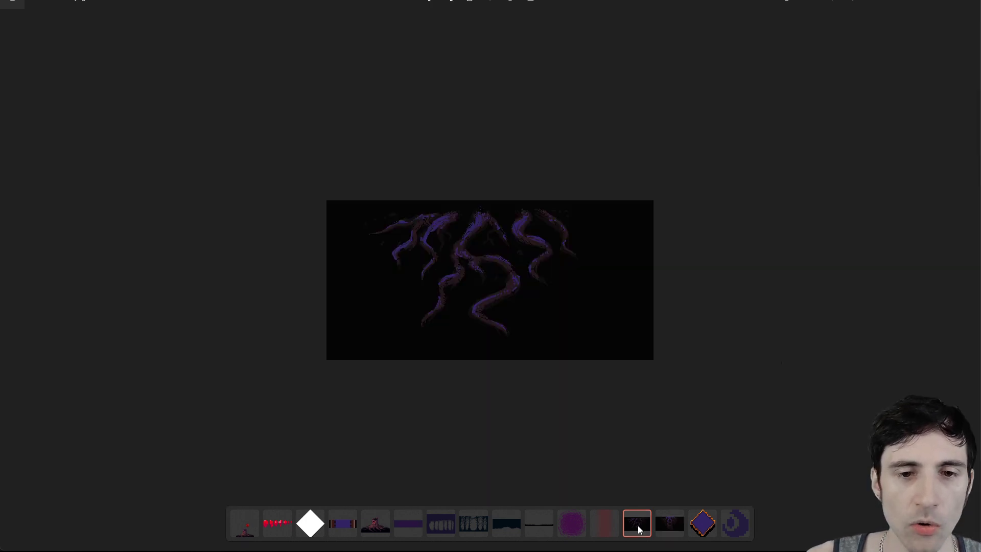
{"action": "scroll", "coordinate": [492, 278], "scroll_direction": "down", "scroll_amount": 3}
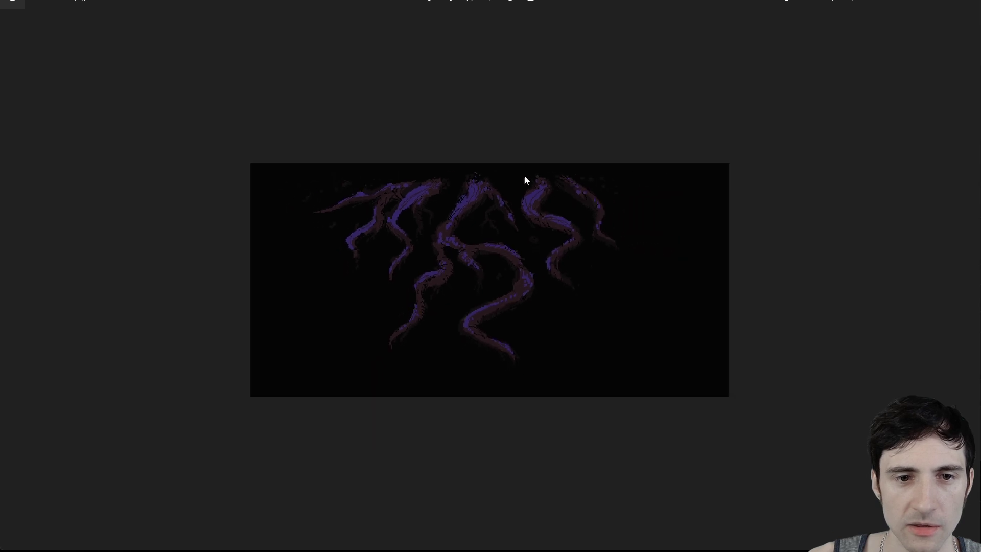
{"action": "scroll", "coordinate": [390, 308], "scroll_direction": "up", "scroll_amount": 3}
{"action": "left_click", "coordinate": [969, 2]}
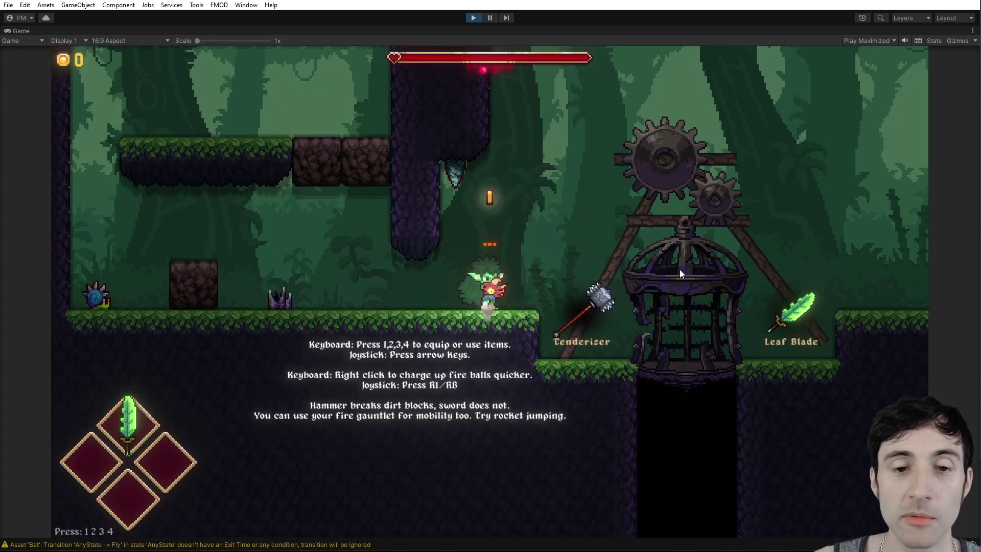
In the running Unity game, collect the floating coin and pick up the Tenderizer hammer beside the cage.
{"action": "key", "text": "space"}
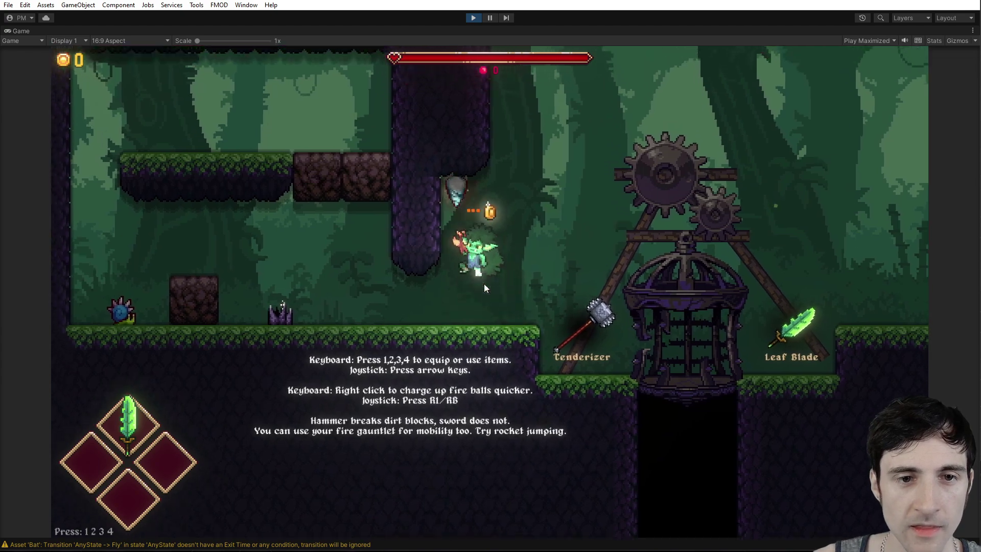
{"action": "left_click", "coordinate": [483, 284]}
{"action": "key", "text": "2"}
{"action": "key", "text": "d"}
{"action": "key", "text": "space"}
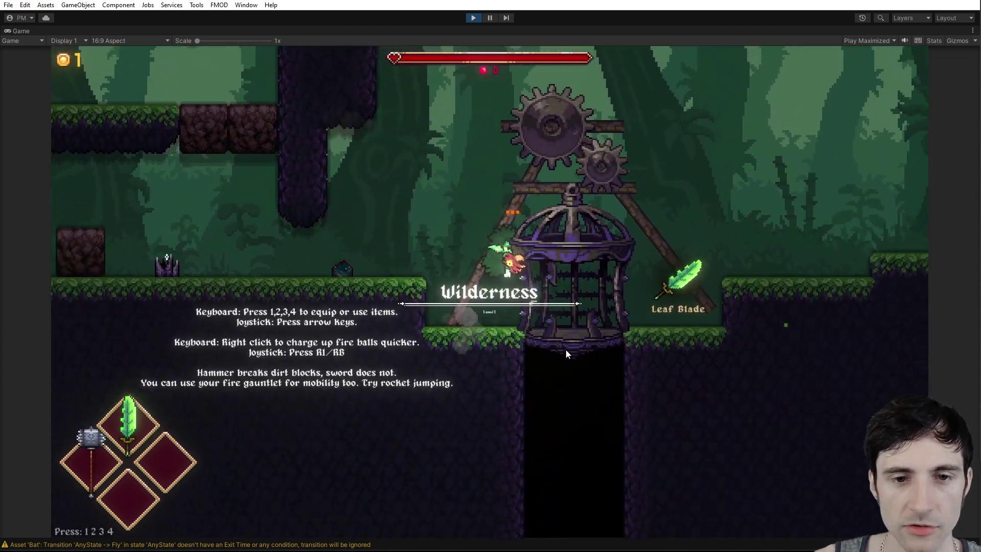
Ride the hanging cage down into the dark Wilderness cave and step out onto the grassy ledge.
{"action": "key", "text": "a"}
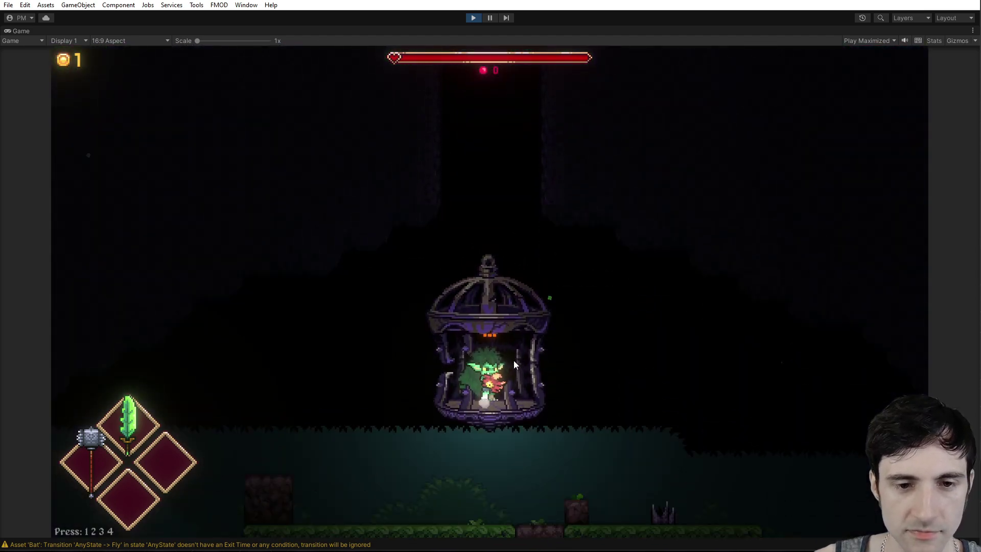
{"action": "key", "text": "d"}
{"action": "key", "text": "a"}
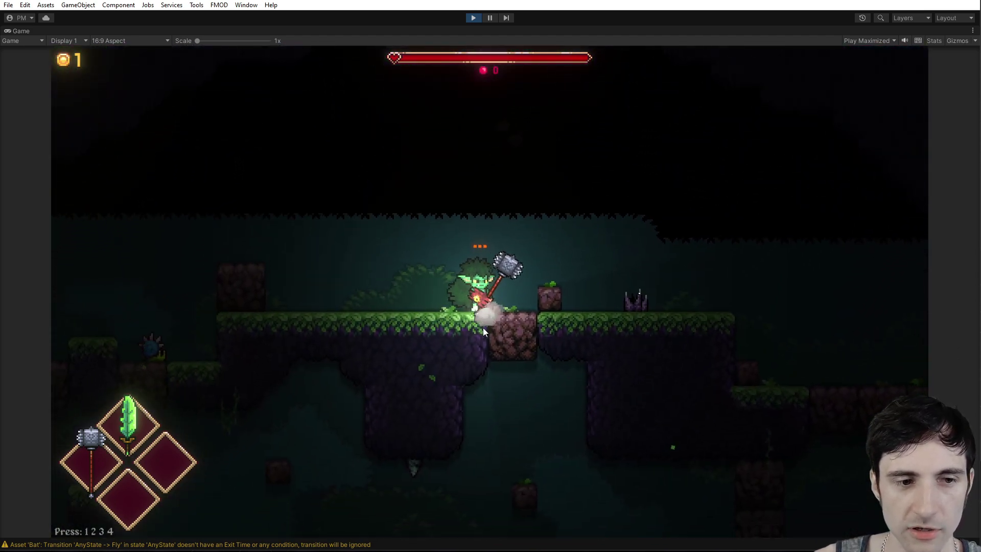
Break the dirt block on the ledge with the hammer and smash the spiked snail below it.
{"action": "left_click", "coordinate": [403, 283]}
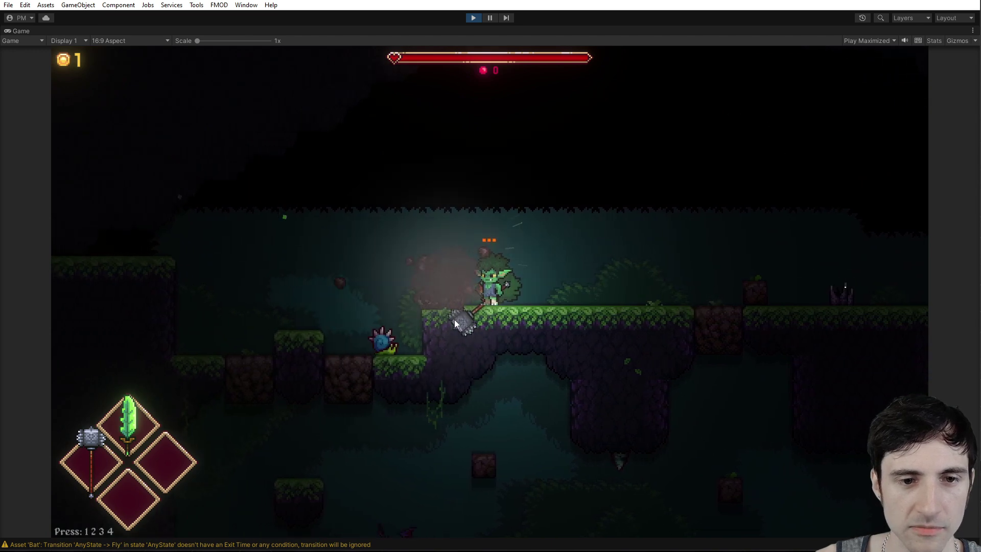
{"action": "left_click", "coordinate": [440, 324]}
{"action": "key", "text": "space"}
{"action": "left_click", "coordinate": [524, 330]}
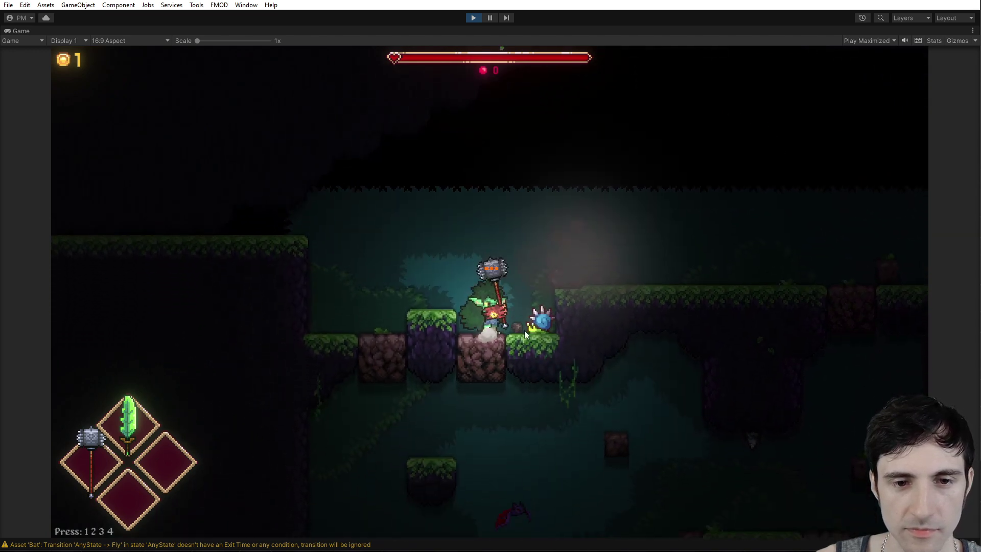
{"action": "key", "text": "space"}
{"action": "key", "text": "d"}
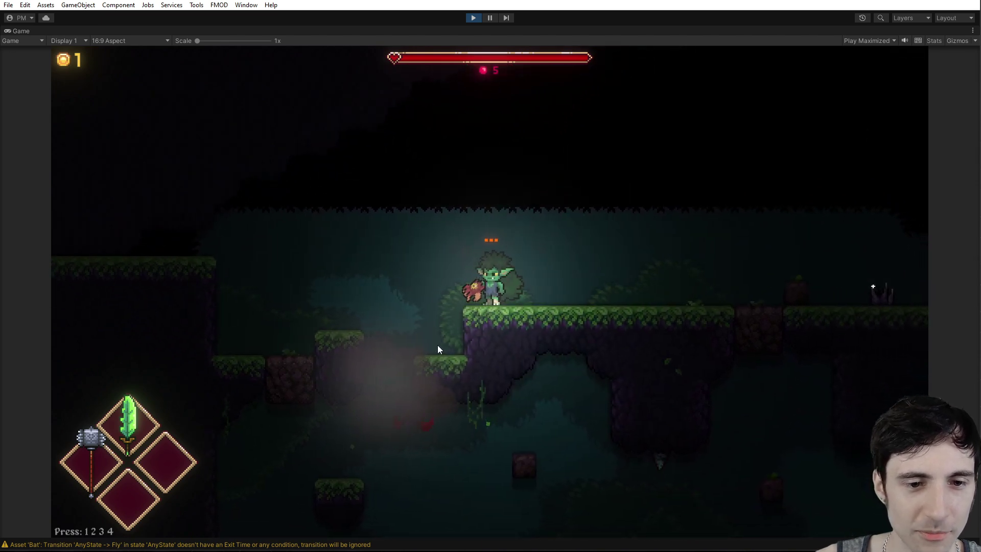
Jump around the gap and shoot the flying bat with fireballs from the gauntlet.
{"action": "key", "text": "space"}
{"action": "key", "text": "a"}
{"action": "left_click", "coordinate": [470, 376]}
{"action": "key", "text": "space"}
{"action": "key", "text": "d"}
{"action": "left_click", "coordinate": [493, 418]}
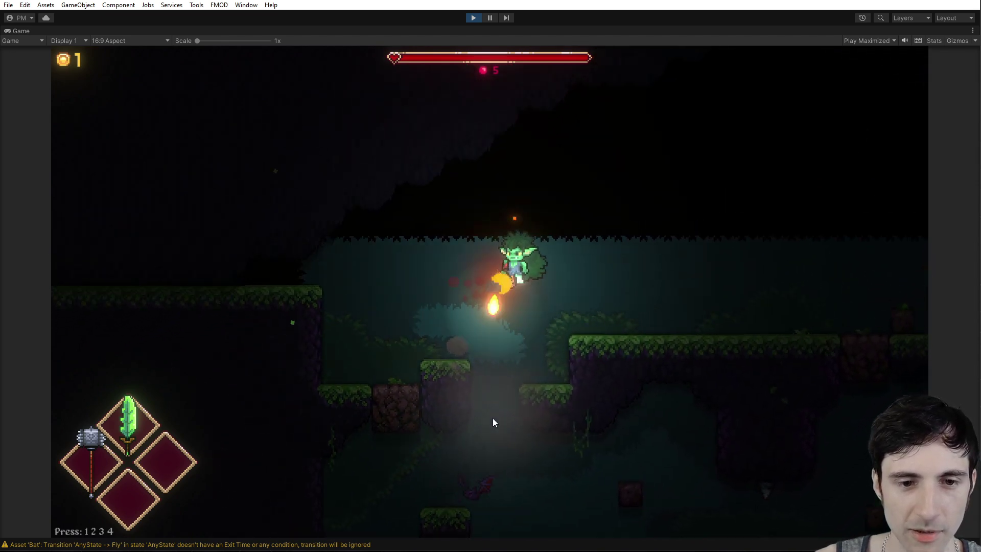
{"action": "key", "text": "d"}
{"action": "key", "text": "space"}
{"action": "left_click", "coordinate": [431, 231]}
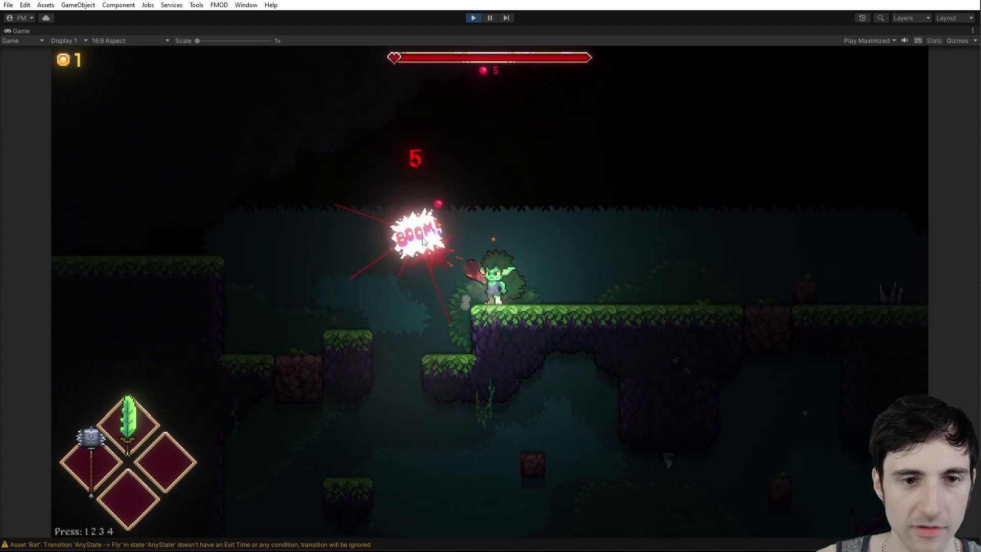
Run along the ledge and back to collect the red blood drops left by the bat.
{"action": "key", "text": "d"}
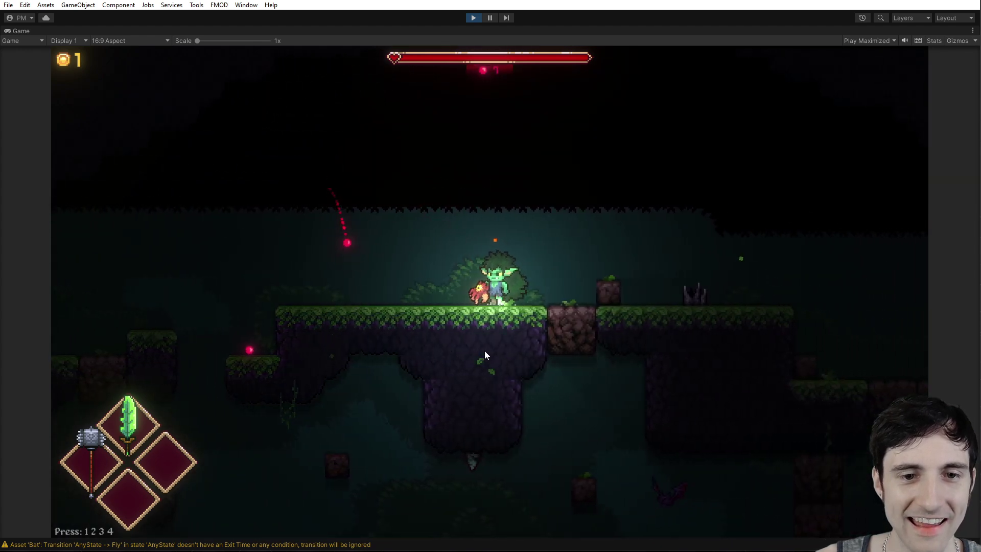
{"action": "key", "text": "a"}
{"action": "key", "text": "a"}
{"action": "key", "text": "space"}
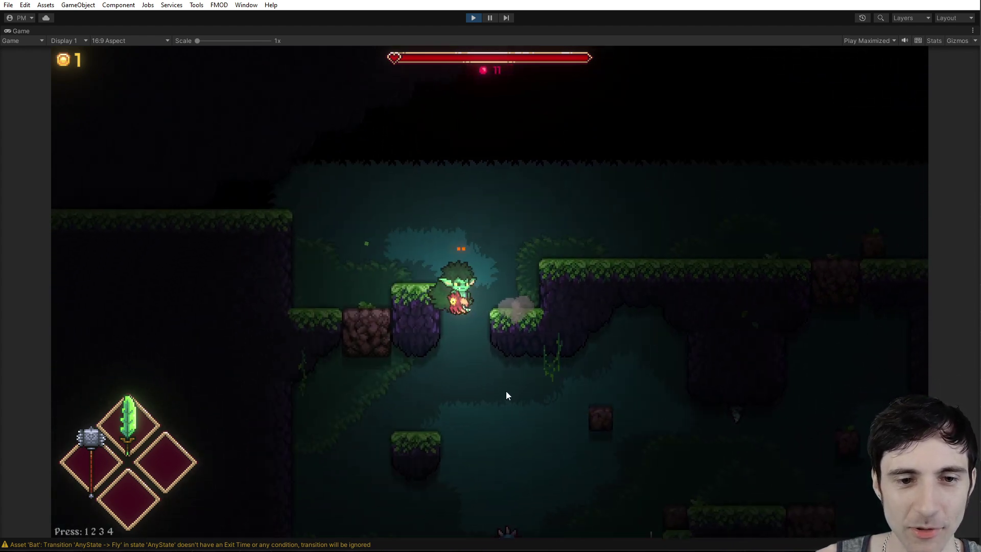
Drop through the gap to the lower ledge and kill the spiked snail there with the Leaf Blade.
{"action": "key", "text": "d"}
{"action": "left_click", "coordinate": [551, 324]}
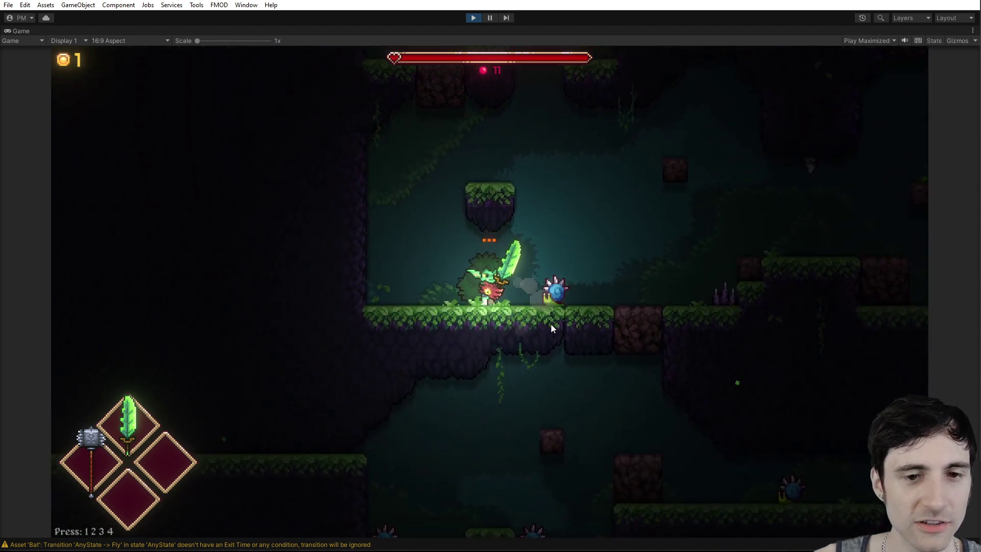
{"action": "key", "text": "d"}
{"action": "left_click", "coordinate": [575, 298]}
{"action": "left_click", "coordinate": [575, 298]}
{"action": "key", "text": "a"}
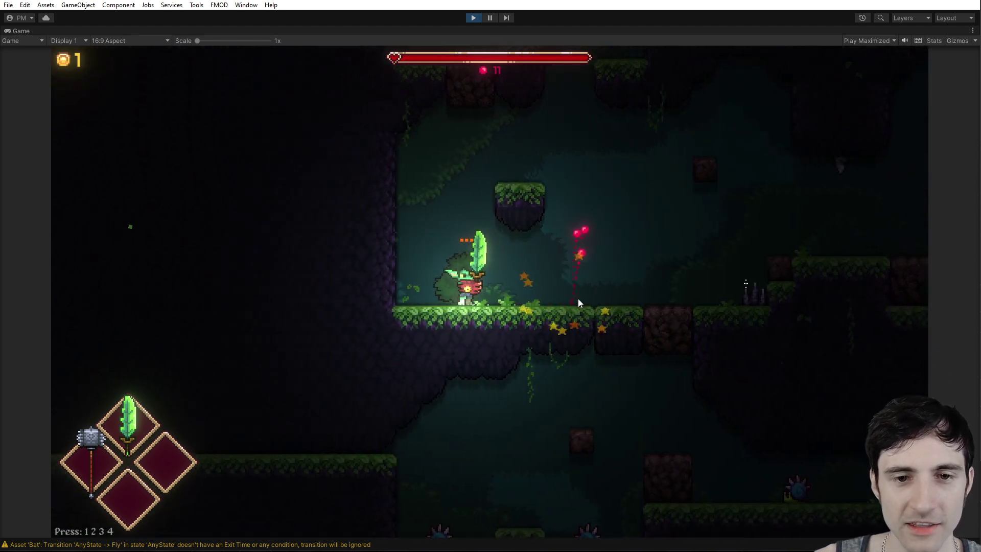
Collect the snail's drops, equip the Tenderizer and break the dirt block in the floor to drop down.
{"action": "key", "text": "Right"}
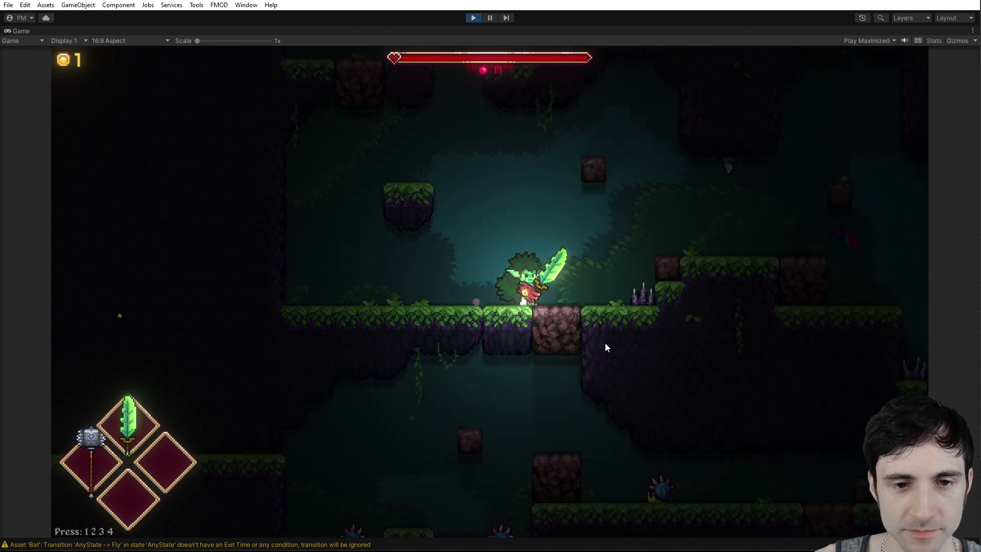
{"action": "key", "text": "2"}
{"action": "left_click", "coordinate": [544, 344]}
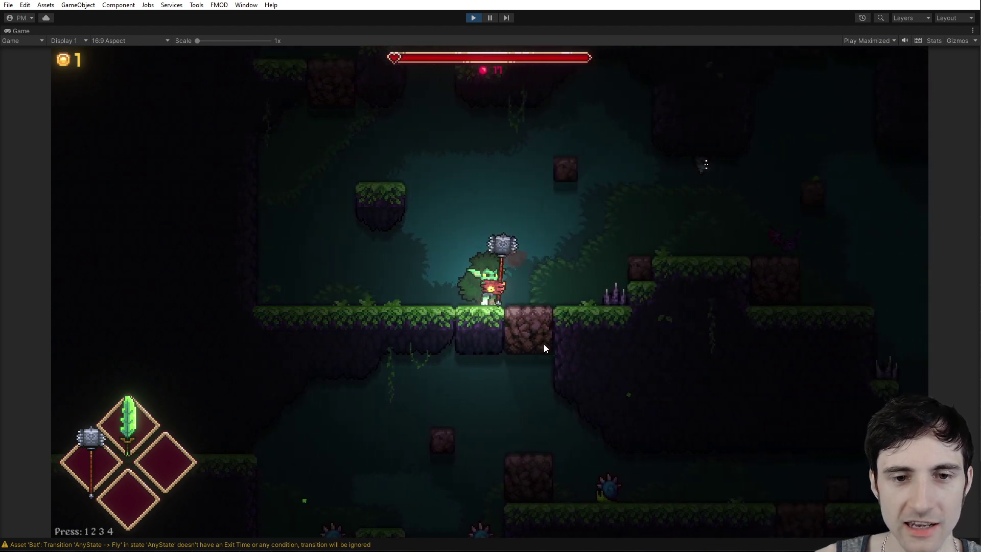
{"action": "key", "text": "d"}
{"action": "left_click", "coordinate": [532, 382]}
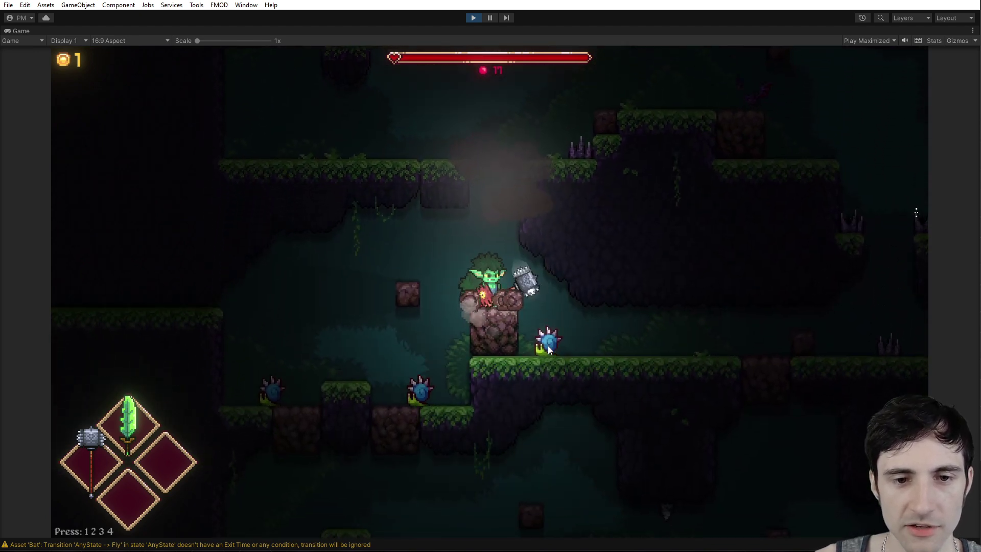
Smash the spiked snail beside the stacked dirt block and collect its blood drops.
{"action": "left_click", "coordinate": [564, 312]}
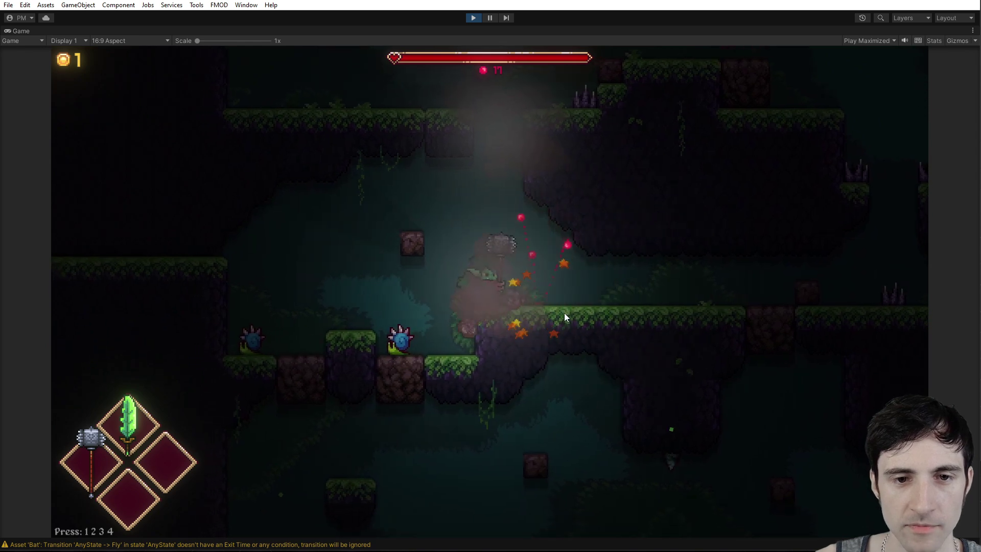
{"action": "key", "text": "d"}
{"action": "key", "text": "a"}
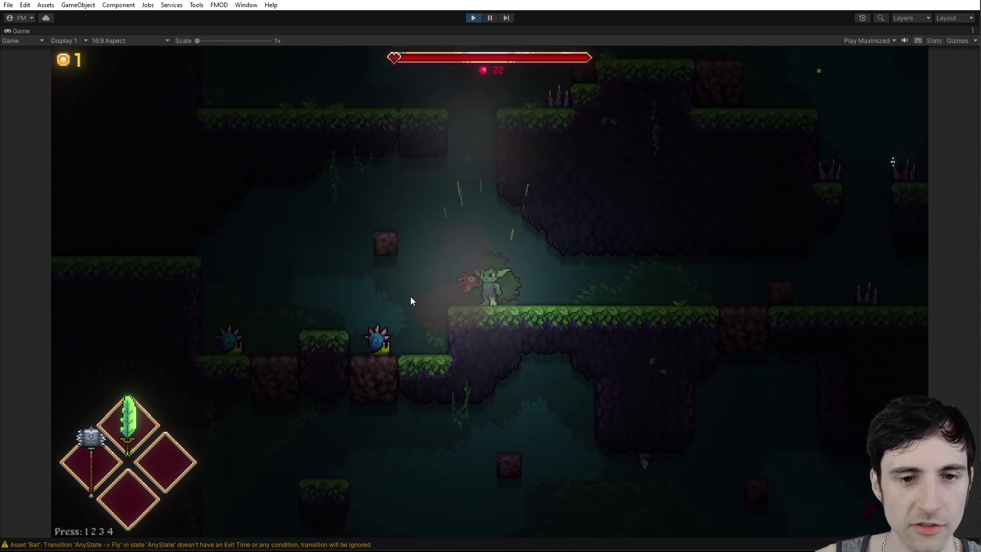
Fire the gauntlet along the tunnel and blast the dirt block in the floor to fall through.
{"action": "key", "text": "d"}
{"action": "left_click", "coordinate": [727, 294]}
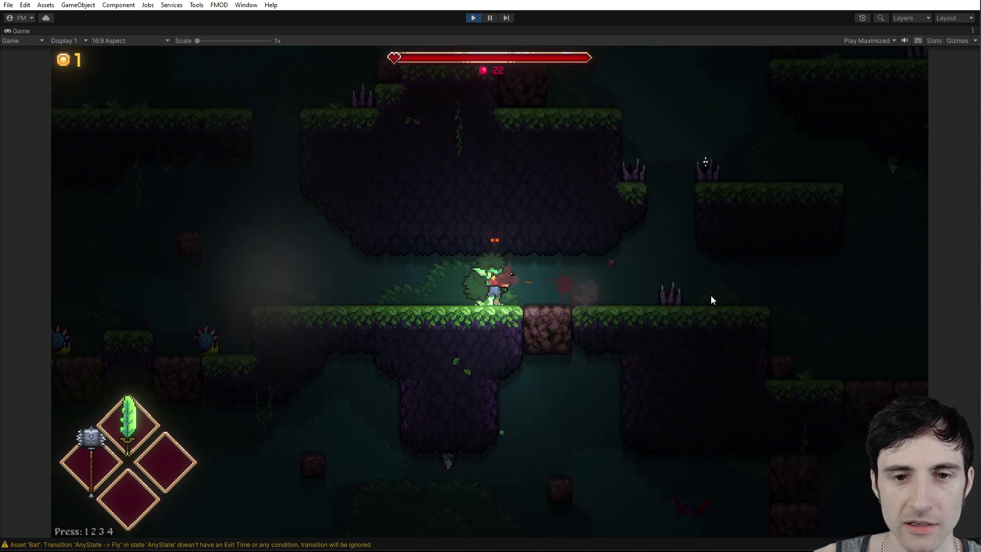
{"action": "left_click", "coordinate": [544, 348]}
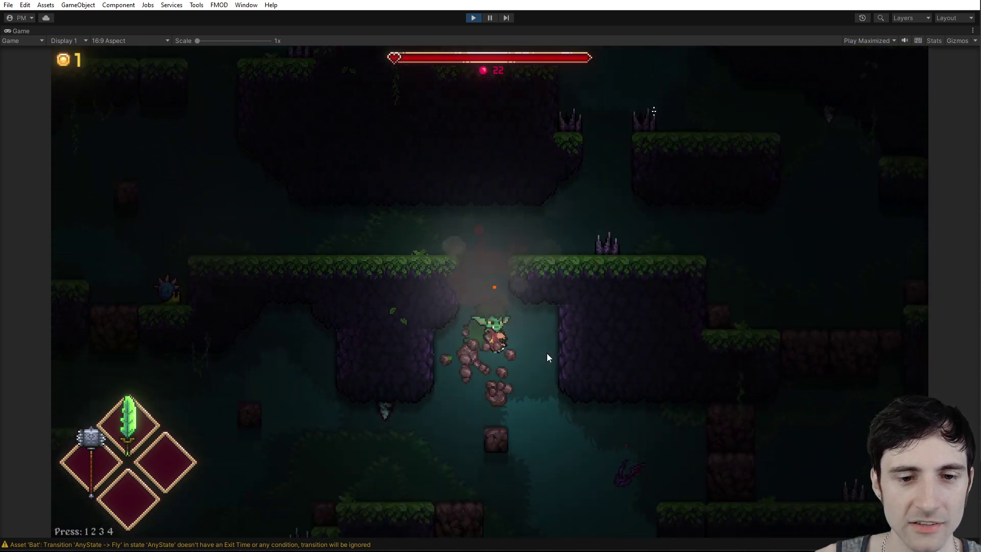
Retreat along the ledges while firing the gauntlet at the purple bat, killing it above the dirt blocks and collecting its blood.
{"action": "key", "text": "a"}
{"action": "left_click", "coordinate": [567, 255]}
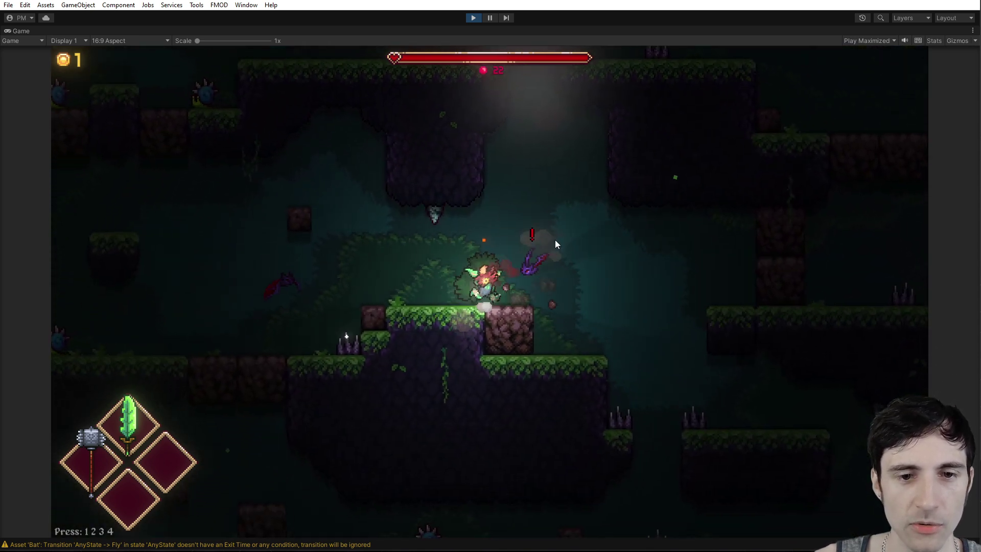
{"action": "key", "text": "a"}
{"action": "left_click", "coordinate": [555, 260]}
{"action": "key", "text": "a"}
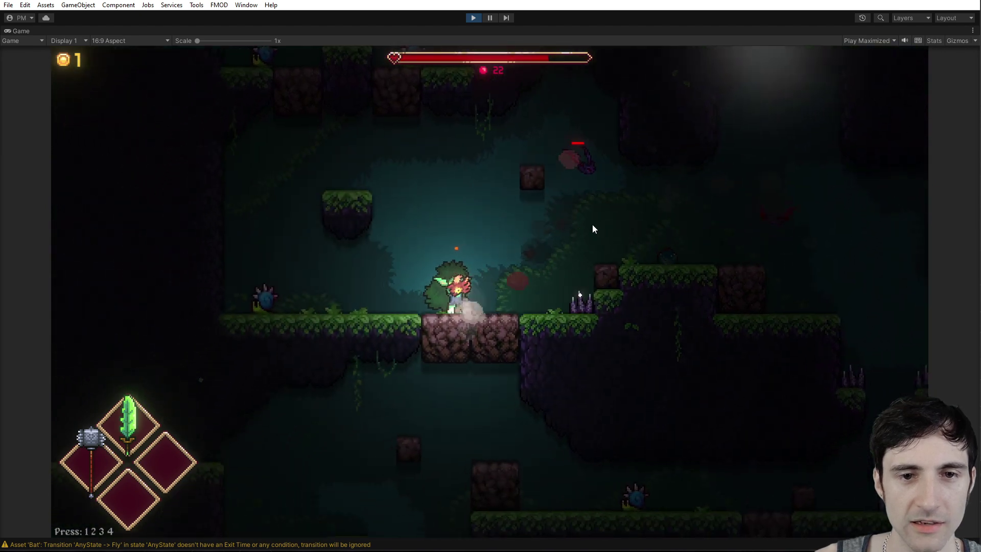
{"action": "left_click", "coordinate": [617, 210]}
{"action": "key", "text": "a"}
{"action": "left_click", "coordinate": [643, 241]}
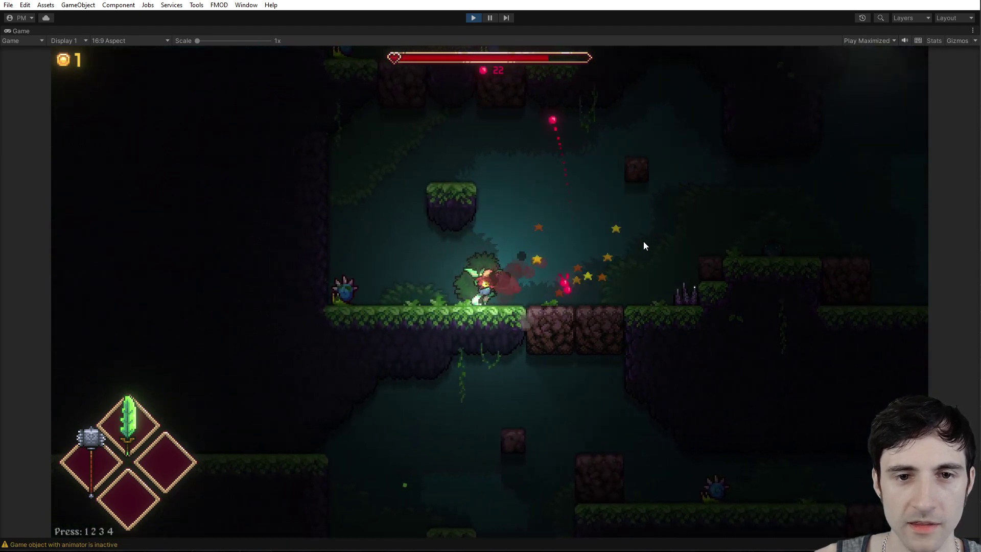
{"action": "key", "text": "d"}
{"action": "key", "text": "a"}
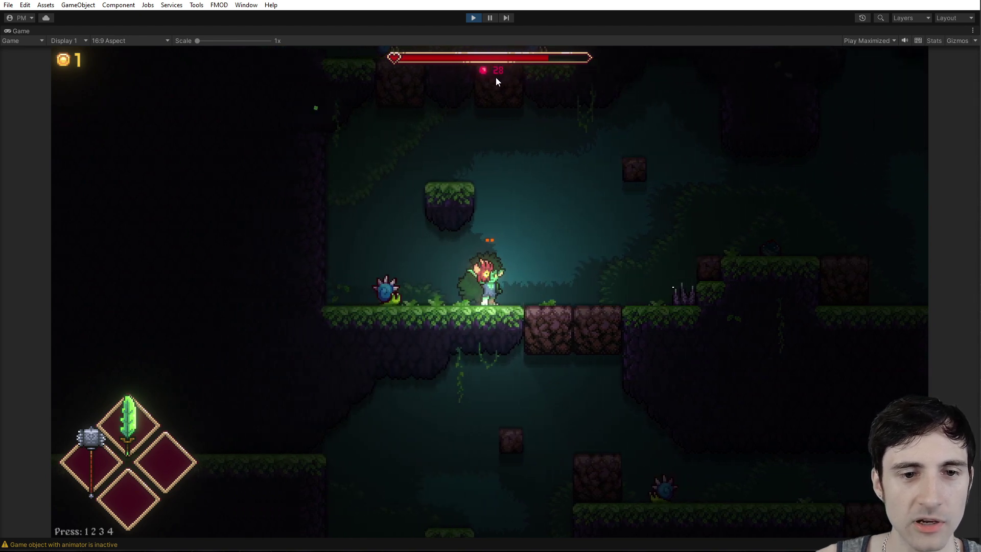
Kill the spiked snail on the grassy ledge beside the dirt blocks with the gauntlet and collect its blood drops.
{"action": "key", "text": "d"}
{"action": "left_click", "coordinate": [379, 297]}
{"action": "left_click", "coordinate": [379, 296]}
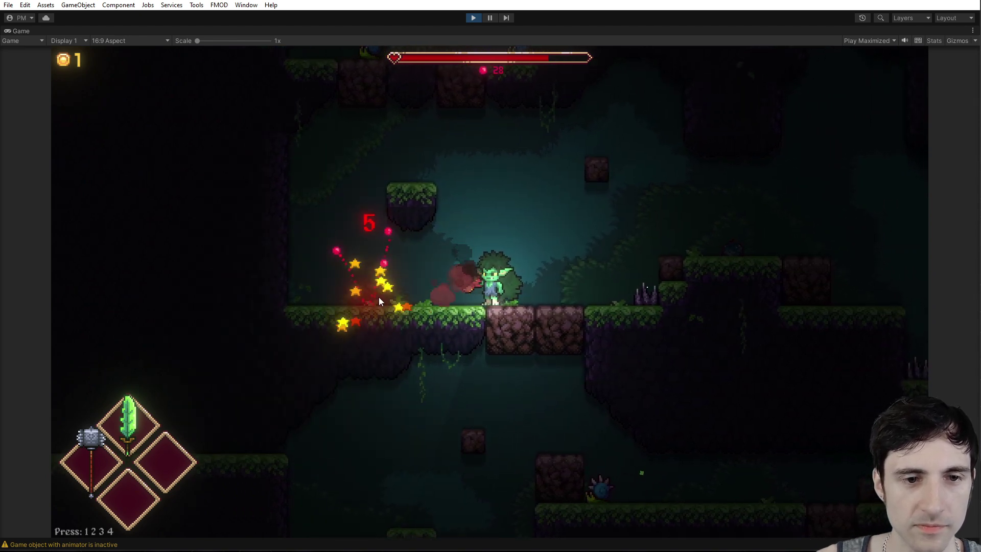
{"action": "key", "text": "a"}
{"action": "key", "text": "d"}
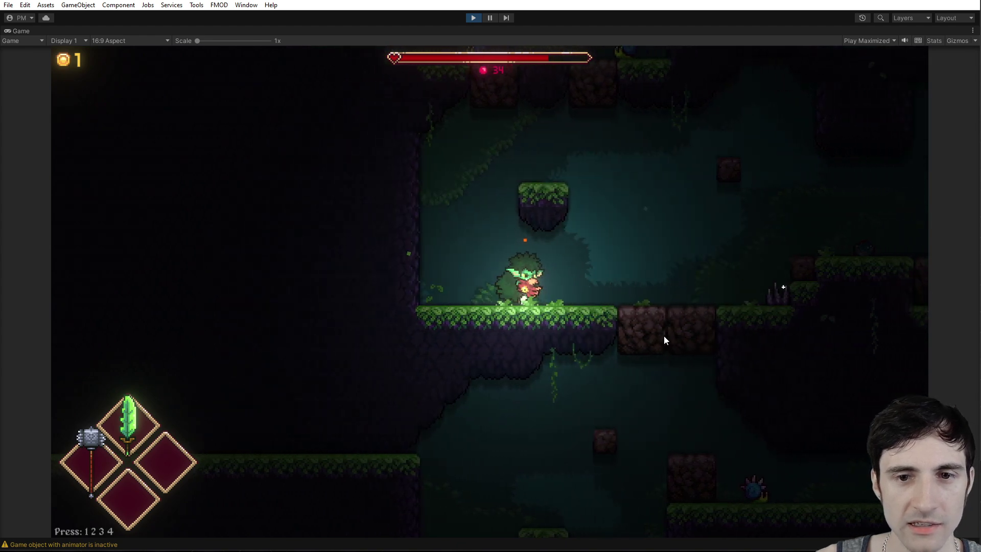
Run and jump across the ledges, drop through the gap between the spikes and fire at the bat that follows.
{"action": "key", "text": "d"}
{"action": "key", "text": "space"}
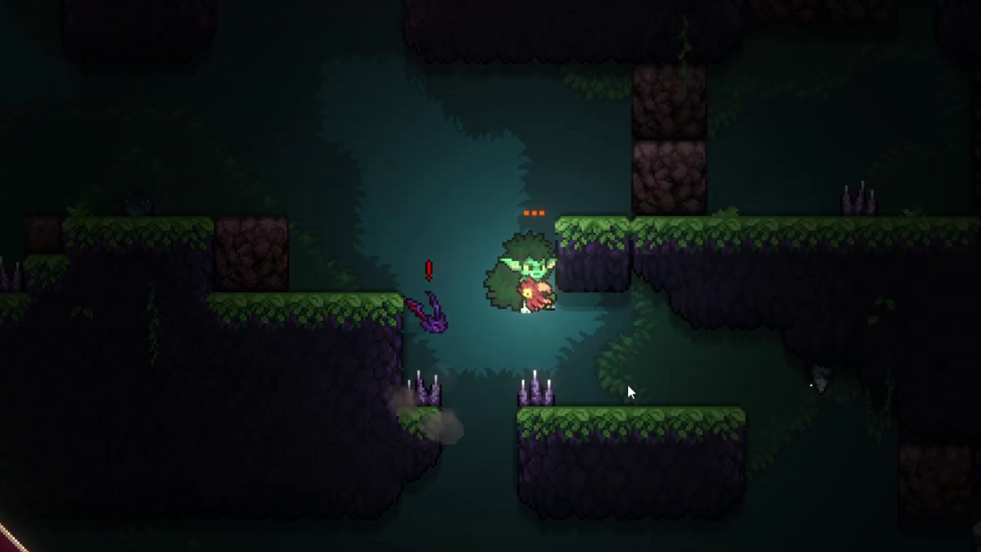
{"action": "key", "text": "a"}
{"action": "left_click", "coordinate": [492, 221]}
{"action": "left_click", "coordinate": [461, 157]}
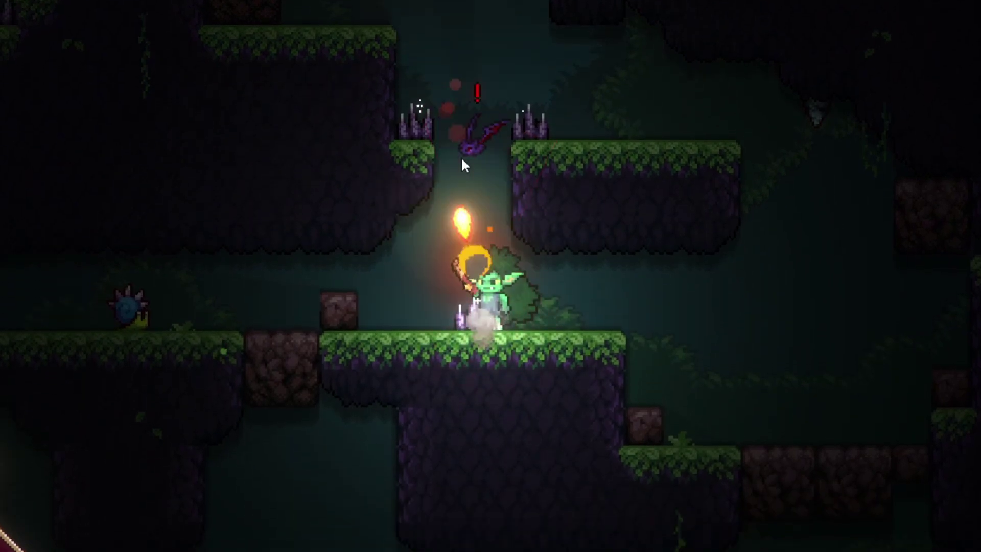
{"action": "left_click", "coordinate": [491, 148]}
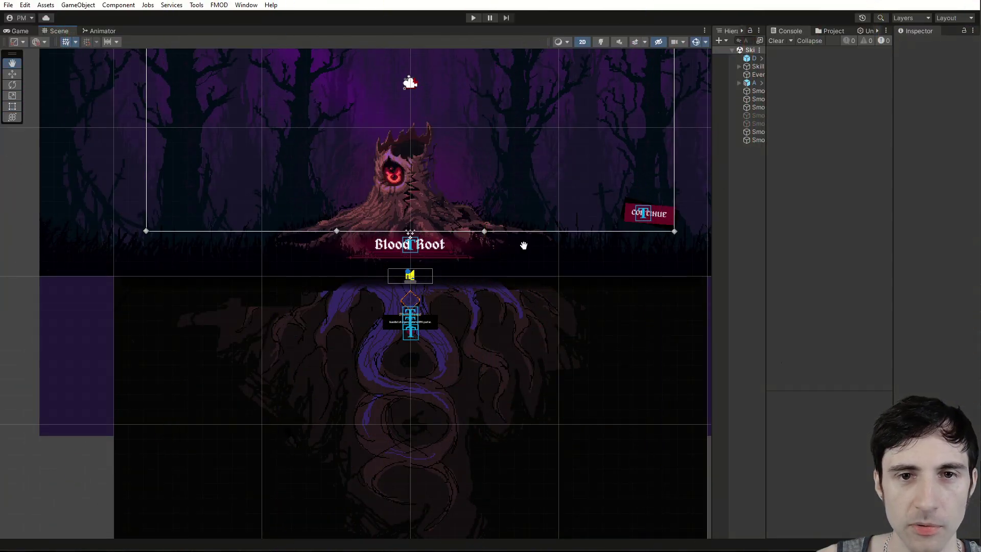
Examine the Blood Root skill tree scene, turning off the 2D view and orbiting to see its background layers from the side.
{"action": "middle_click_drag", "start_coordinate": [524, 246], "coordinate": [514, 272]}
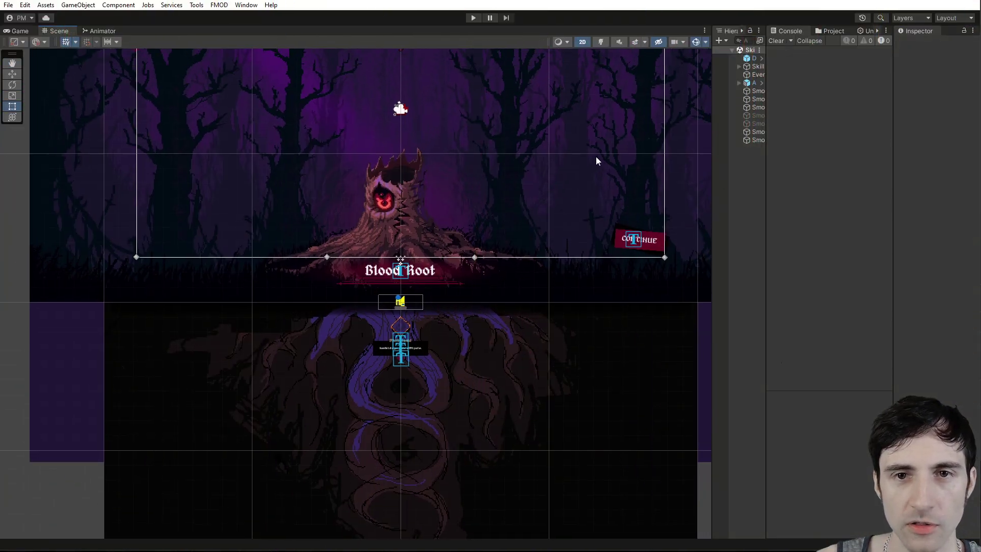
{"action": "scroll", "coordinate": [572, 161], "scroll_direction": "up", "scroll_amount": 1}
{"action": "scroll", "coordinate": [573, 161], "scroll_direction": "down", "scroll_amount": 1}
{"action": "middle_click_drag", "start_coordinate": [568, 168], "coordinate": [518, 253]}
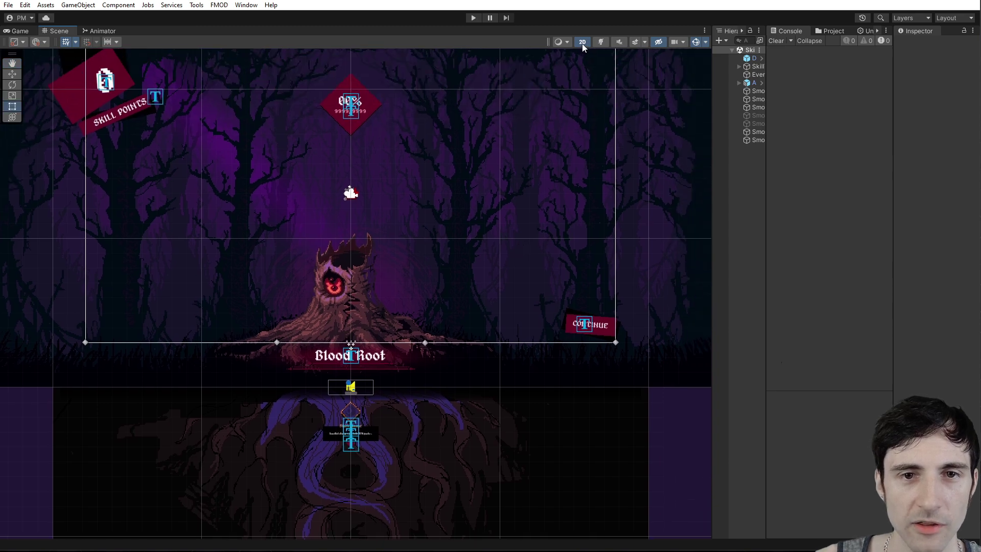
{"action": "left_click", "coordinate": [582, 44]}
{"action": "left_click_drag", "start_coordinate": [474, 225], "coordinate": [392, 194], "text": "alt"}
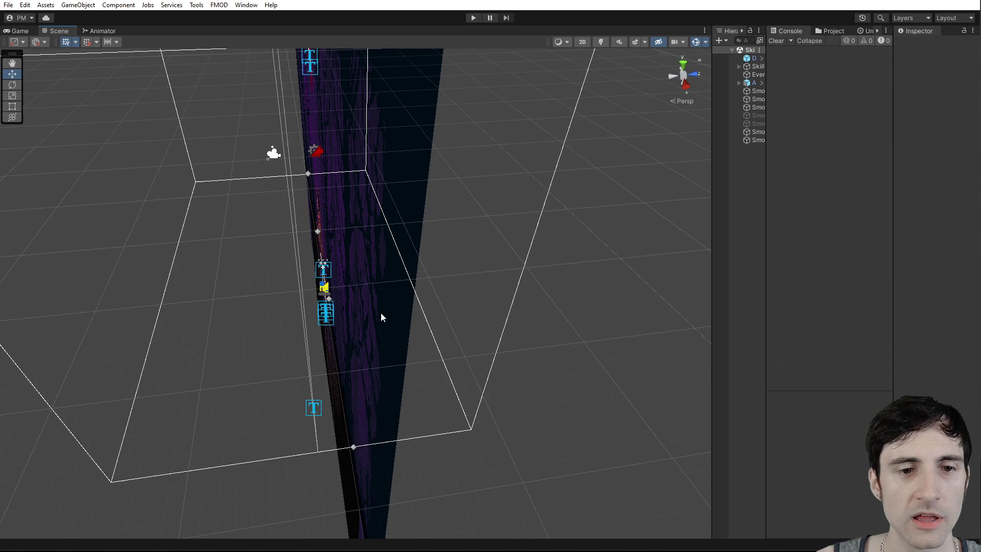
{"action": "left_click_drag", "start_coordinate": [381, 314], "coordinate": [419, 250], "text": "alt"}
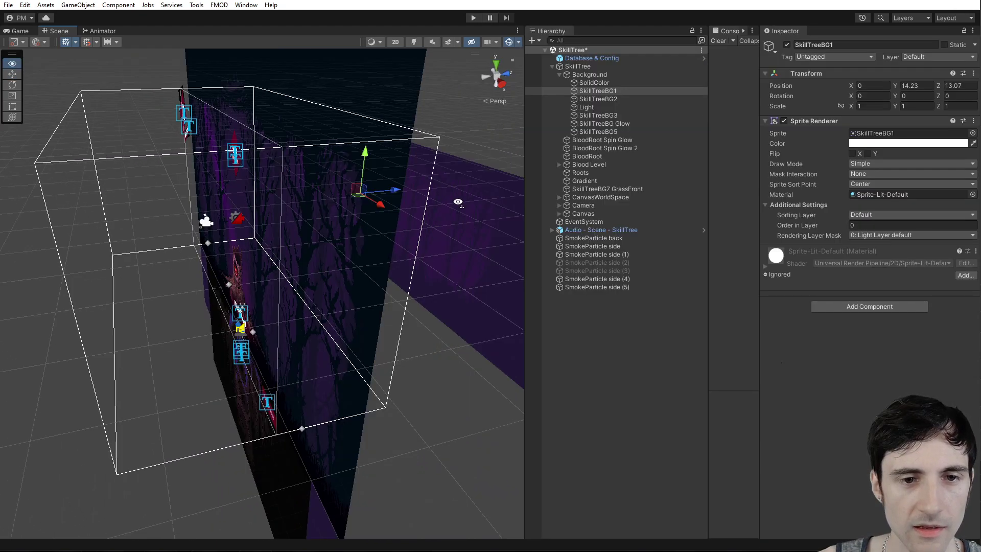
{"action": "left_click_drag", "start_coordinate": [459, 201], "coordinate": [465, 203], "text": "alt"}
{"action": "mouse_move", "coordinate": [401, 233]}
{"action": "left_mouse_down", "text": "alt"}
{"action": "mouse_move", "coordinate": [434, 226]}
{"action": "mouse_move", "coordinate": [405, 233]}
{"action": "left_mouse_up", "text": "alt"}
Try pushing SkillTreeBG2 back along its Z axis to 9.53 and check the result in the game view.
{"action": "left_click", "coordinate": [581, 99]}
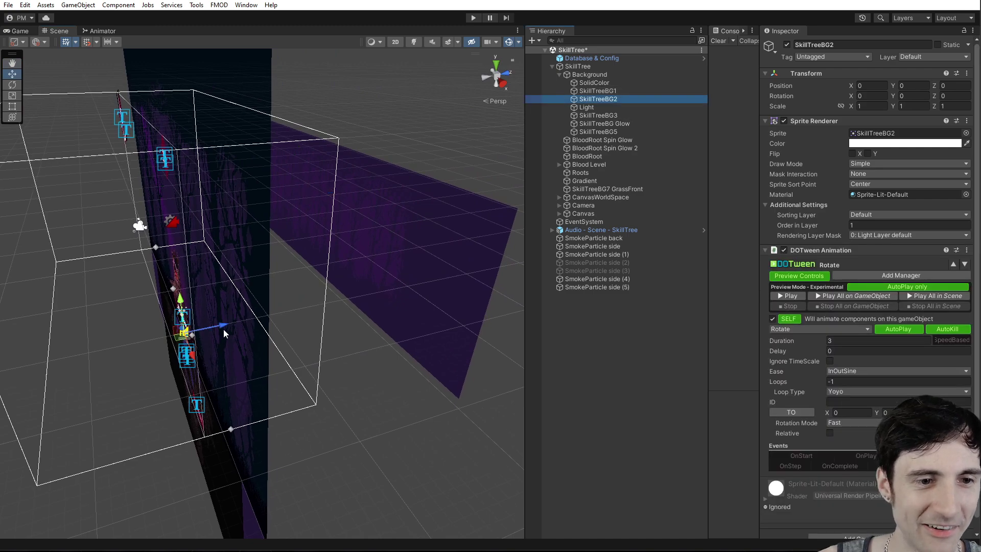
{"action": "left_click_drag", "start_coordinate": [224, 333], "coordinate": [309, 292]}
{"action": "left_click_drag", "start_coordinate": [377, 321], "coordinate": [349, 317]}
{"action": "left_click_drag", "start_coordinate": [241, 320], "coordinate": [338, 306], "text": "alt"}
{"action": "left_click", "coordinate": [20, 31]}
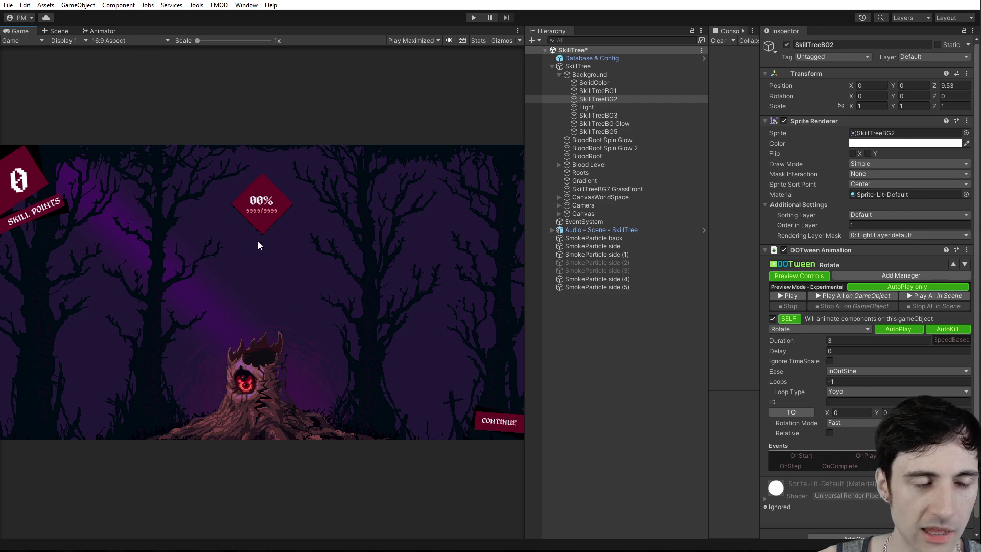
{"action": "left_click", "coordinate": [56, 30]}
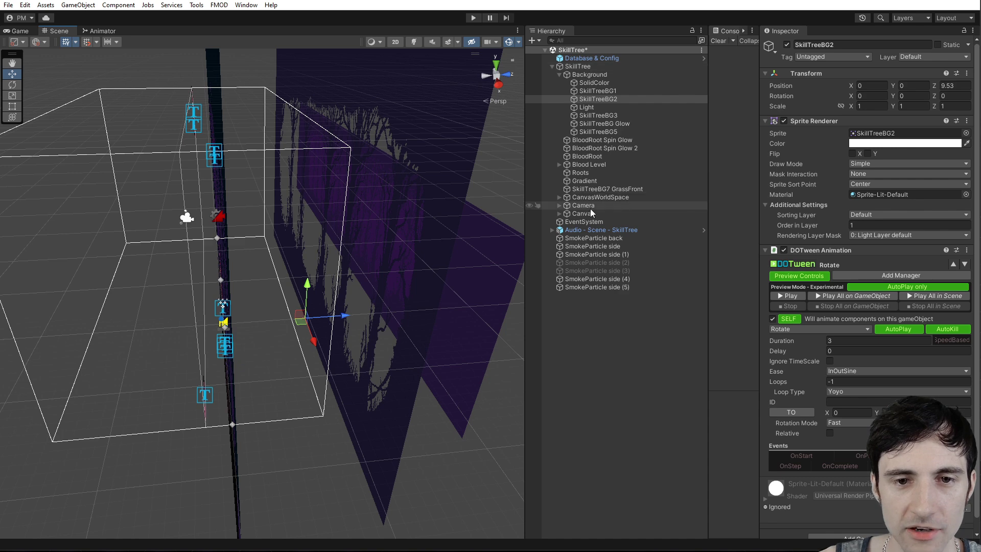
Try increasing the Far Clip Plane of the Virtual Camera under Camera.
{"action": "left_click", "coordinate": [588, 208]}
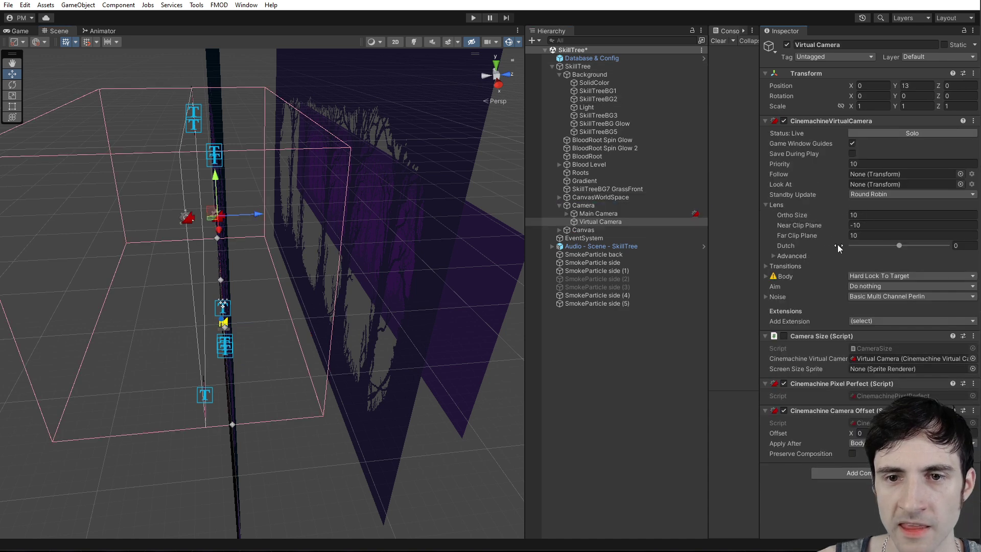
{"action": "left_click", "coordinate": [814, 236]}
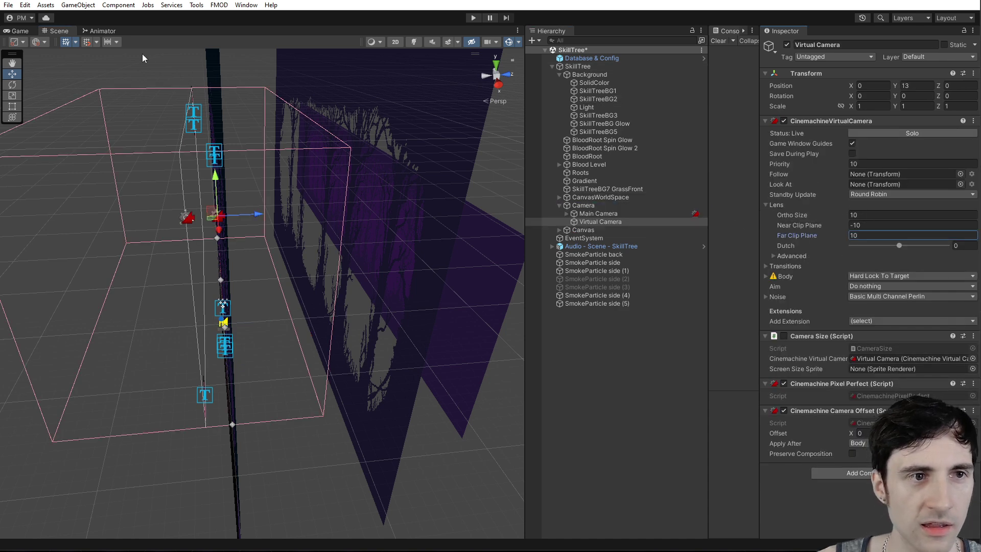
{"action": "left_click_drag", "start_coordinate": [808, 238], "coordinate": [888, 237]}
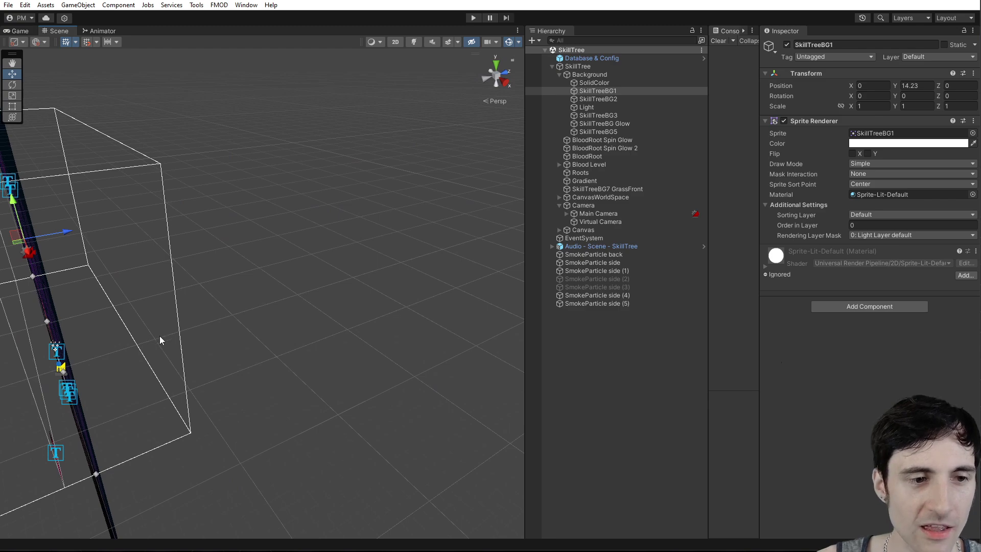
View the stacked background layers from the side and return the scene to 2D to look over the forest background.
{"action": "left_click_drag", "start_coordinate": [159, 340], "coordinate": [410, 323], "text": "alt"}
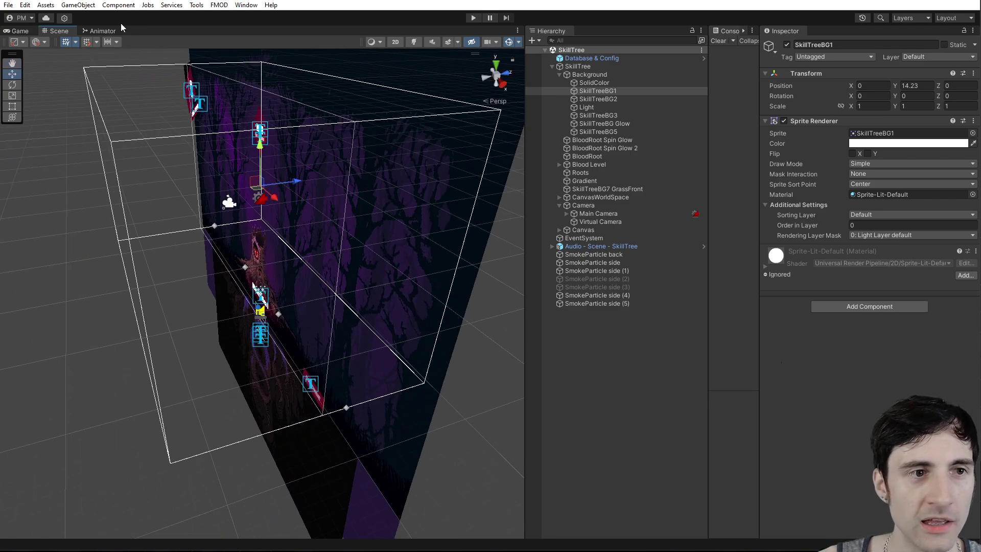
{"action": "left_click", "coordinate": [395, 42]}
{"action": "scroll", "coordinate": [206, 250], "scroll_direction": "down", "scroll_amount": 3}
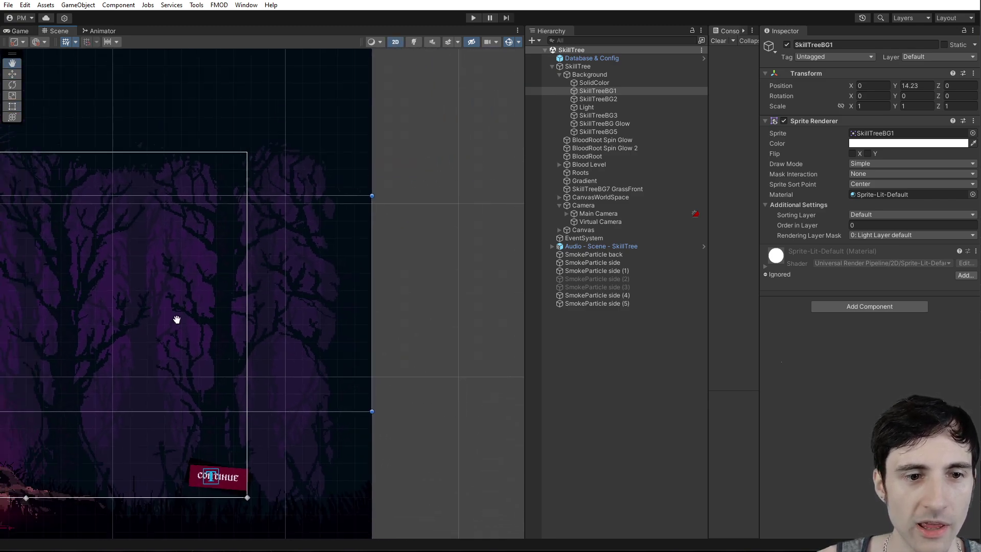
{"action": "scroll", "coordinate": [323, 283], "scroll_direction": "down", "scroll_amount": 8}
{"action": "middle_click_drag", "start_coordinate": [267, 283], "coordinate": [335, 315]}
{"action": "scroll", "coordinate": [332, 316], "scroll_direction": "up", "scroll_amount": 4}
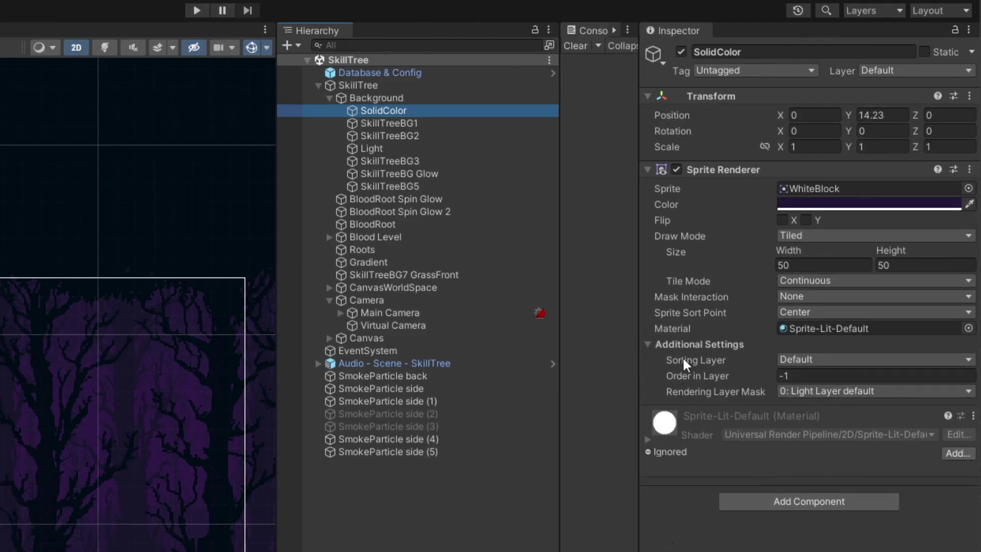
Review the available sorting layers and the Order in Layer setting of the SolidColor sprite.
{"action": "left_click", "coordinate": [801, 361]}
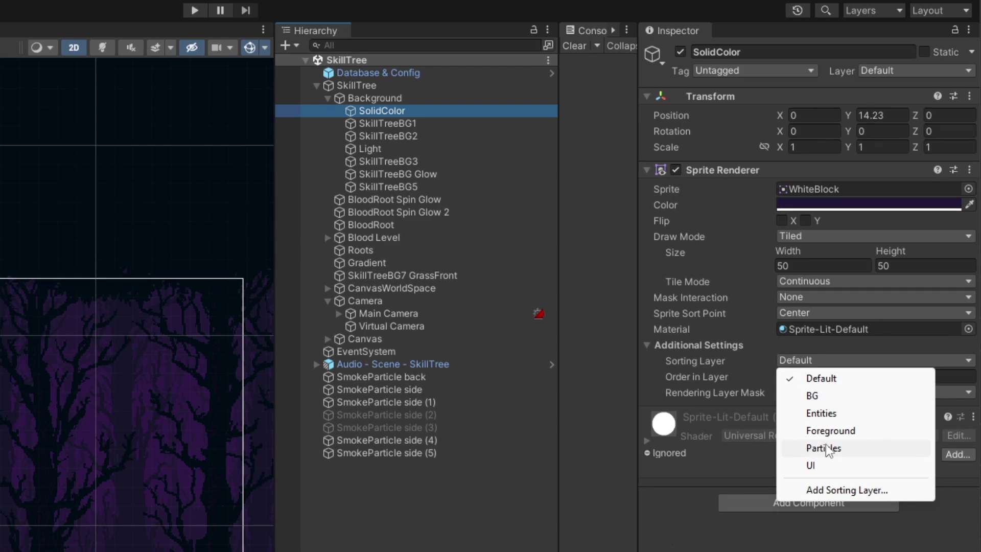
{"action": "left_click", "coordinate": [751, 368]}
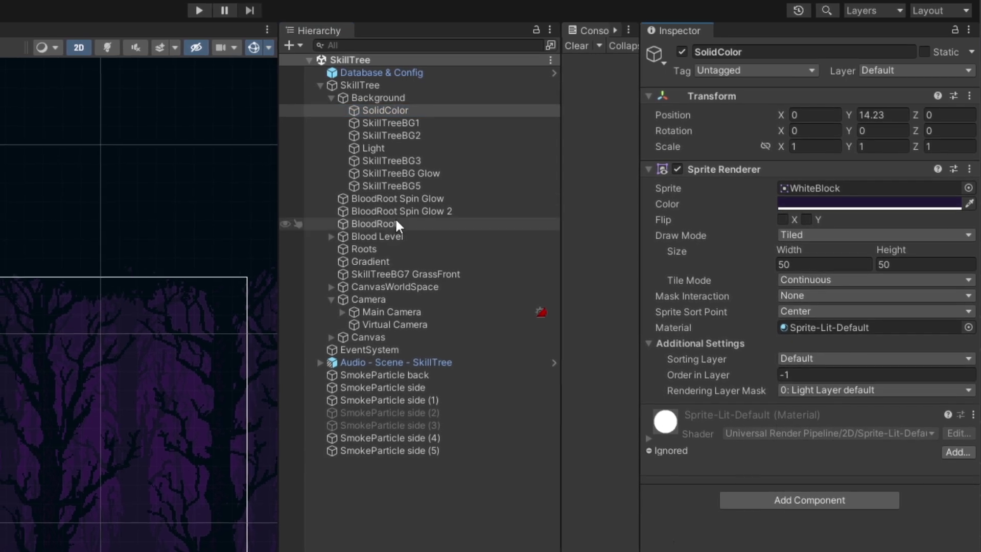
{"action": "left_click", "coordinate": [386, 112]}
{"action": "left_click", "coordinate": [801, 373]}
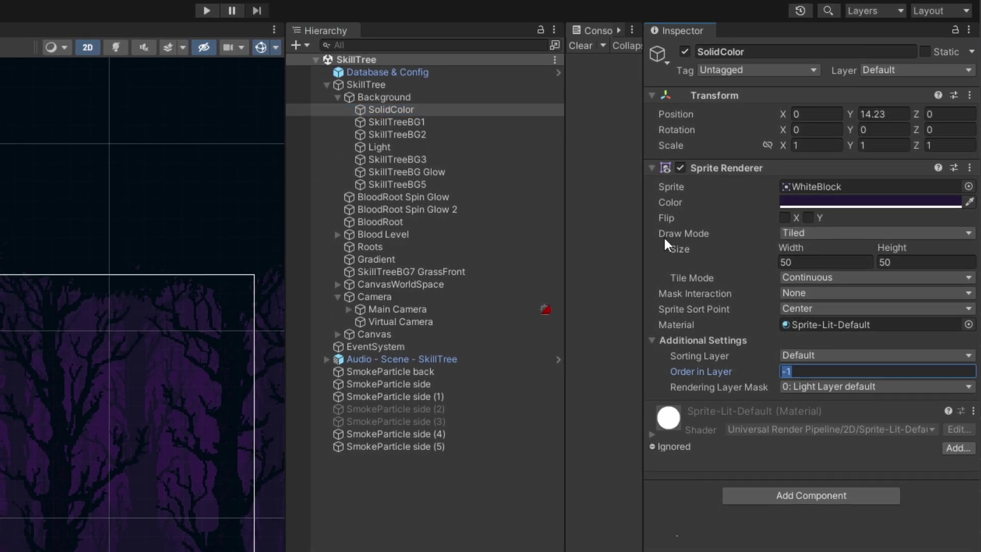
Compare the Order in Layer settings of the Background sprites from SkillTreeBG1 through SkillTreeBG5.
{"action": "left_click", "coordinate": [424, 147]}
{"action": "left_click", "coordinate": [426, 132]}
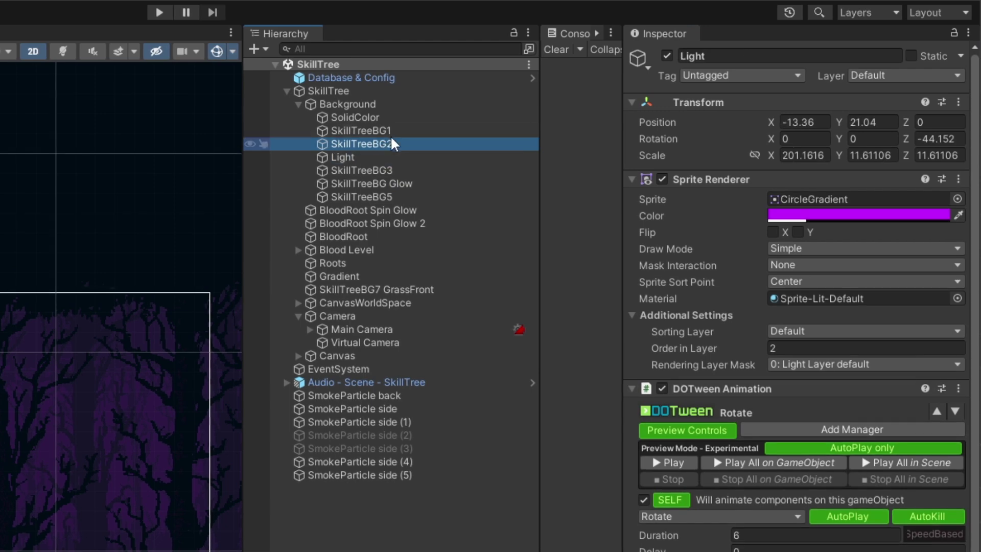
{"action": "left_click", "coordinate": [426, 122]}
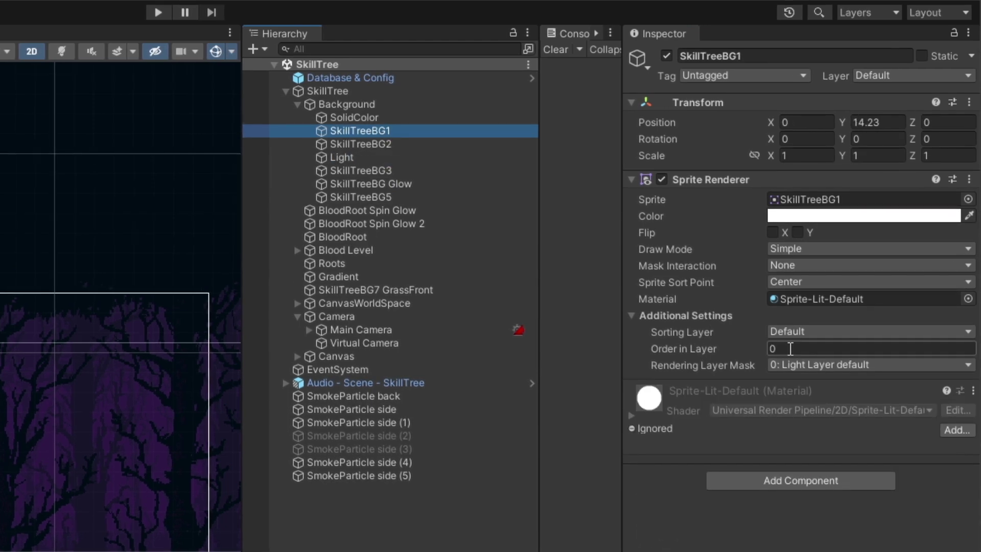
{"action": "key", "text": "Down"}
{"action": "key", "text": "Down"}
{"action": "key", "text": "Down"}
{"action": "key", "text": "Down"}
{"action": "key", "text": "Down"}
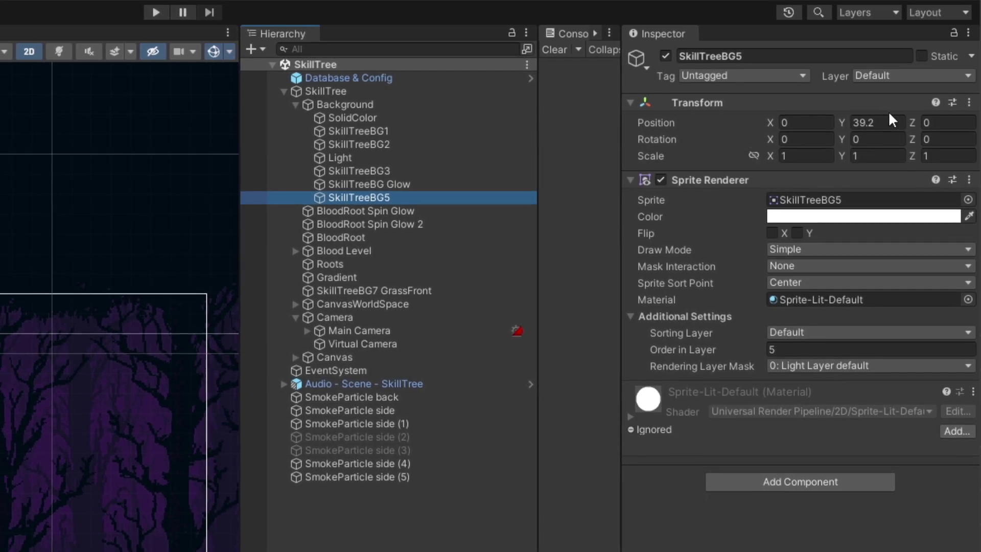
Inspect SkillTreeBG5's Z position and Sorting Layer setting against its appearance in the scene.
{"action": "left_click", "coordinate": [931, 121]}
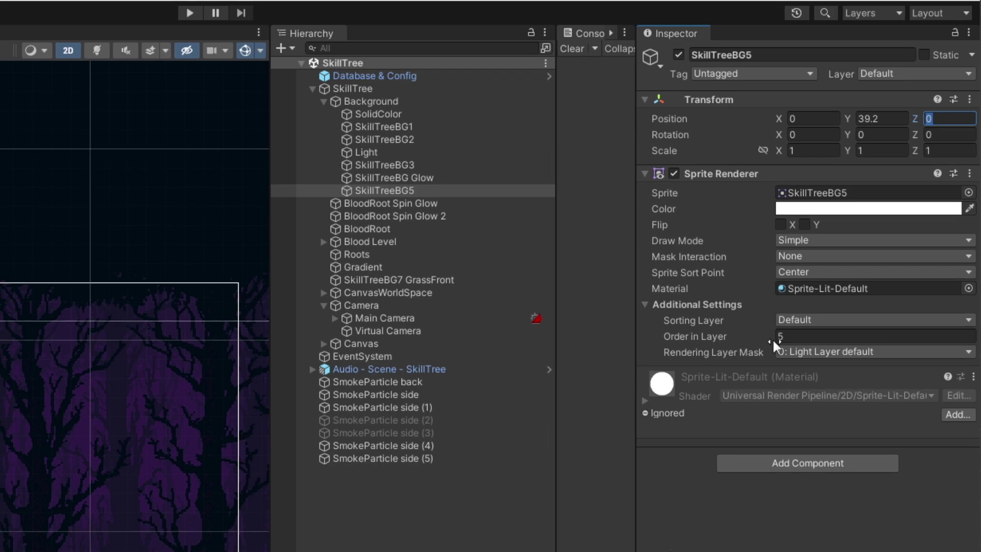
{"action": "left_click", "coordinate": [730, 538]}
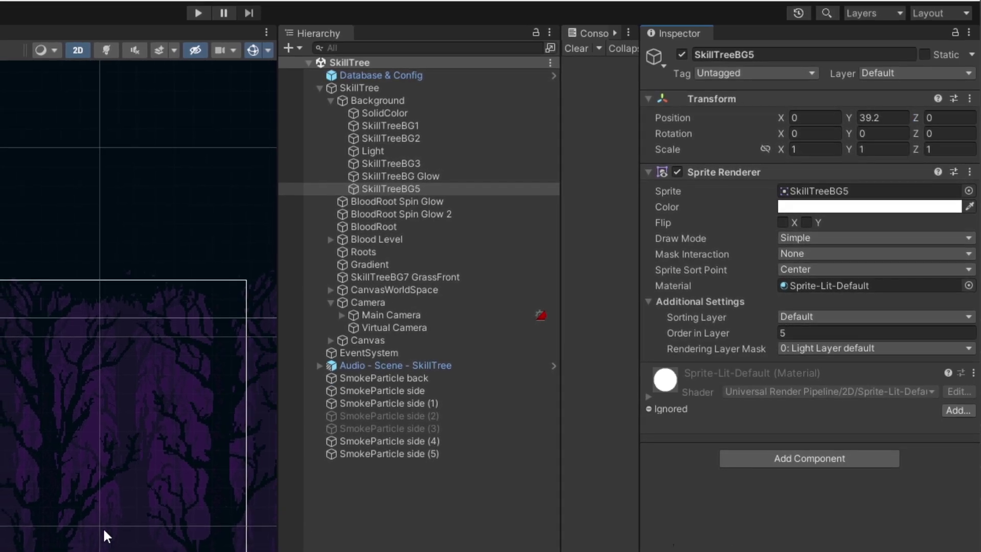
{"action": "scroll", "coordinate": [100, 527], "scroll_direction": "down", "scroll_amount": 5}
{"action": "scroll", "coordinate": [6, 550], "scroll_direction": "down", "scroll_amount": 2}
{"action": "scroll", "coordinate": [6, 549], "scroll_direction": "up", "scroll_amount": 4}
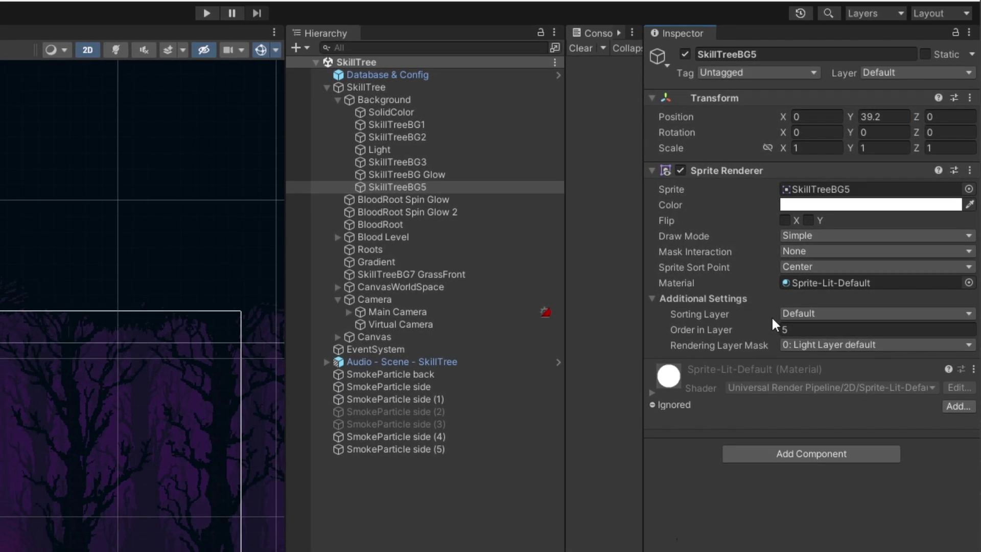
{"action": "left_click", "coordinate": [826, 313]}
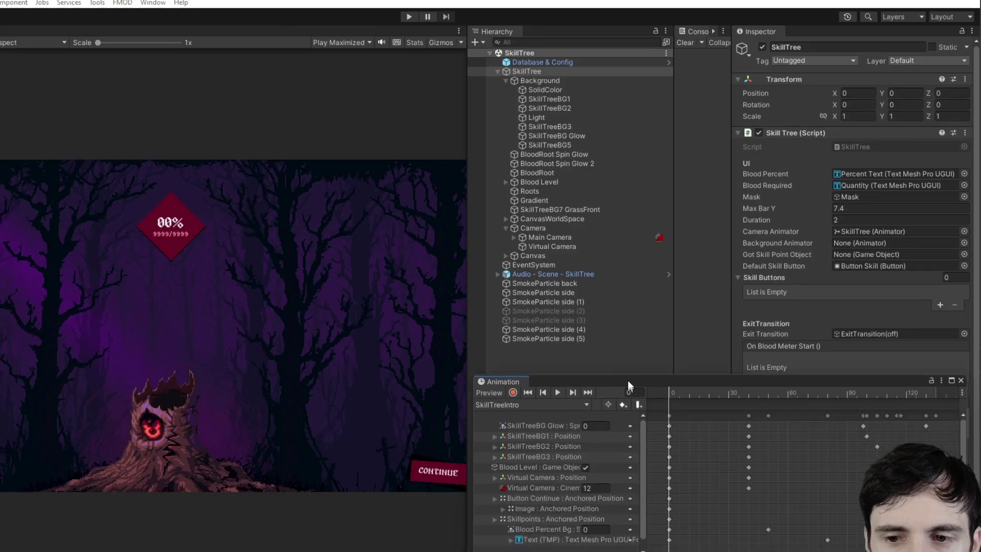
Reposition the Animation window and scrub through the SkillTreeIntro clip to preview the background layer and camera movement.
{"action": "left_click_drag", "start_coordinate": [627, 380], "coordinate": [763, 281]}
{"action": "left_click", "coordinate": [679, 296]}
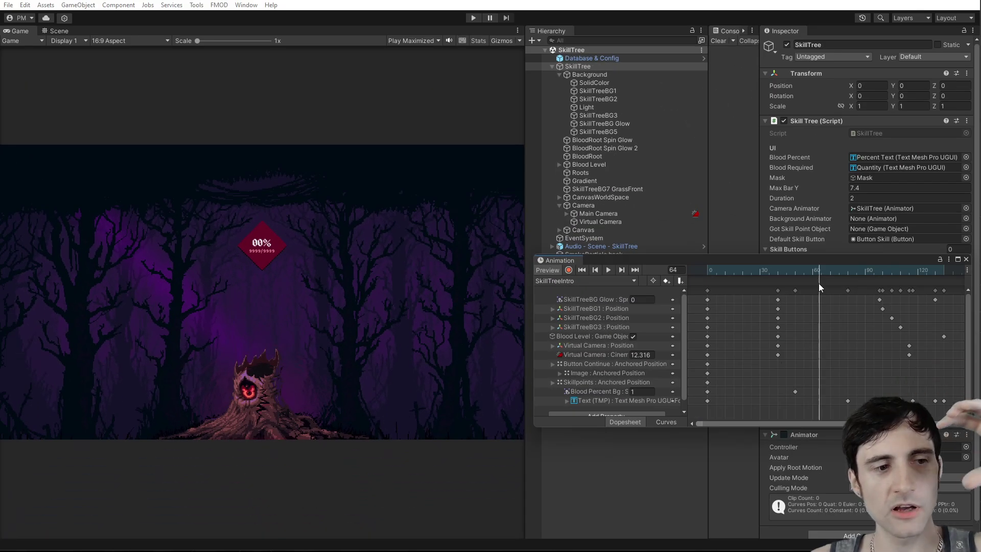
{"action": "left_click_drag", "start_coordinate": [818, 283], "coordinate": [739, 283]}
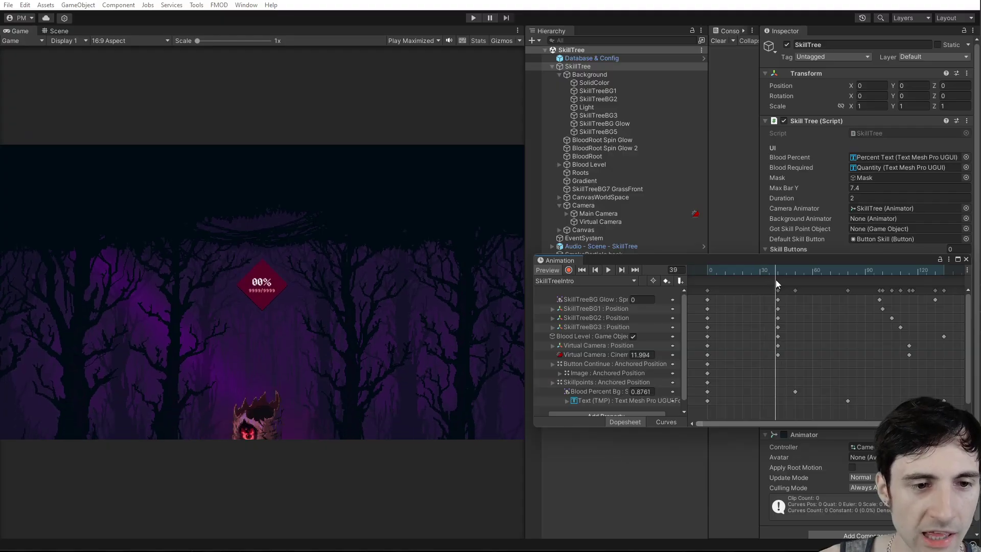
{"action": "left_click_drag", "start_coordinate": [775, 281], "coordinate": [902, 302]}
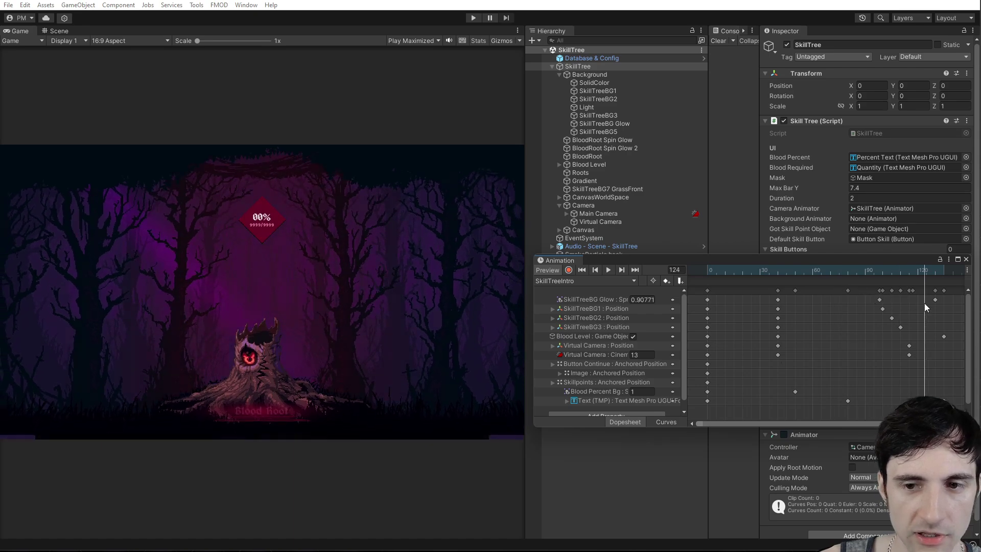
Play back the SkillTreeIntro clip and scrub it to frame 57, moving the Animation window clear of the view.
{"action": "left_click_drag", "start_coordinate": [846, 260], "coordinate": [794, 238]}
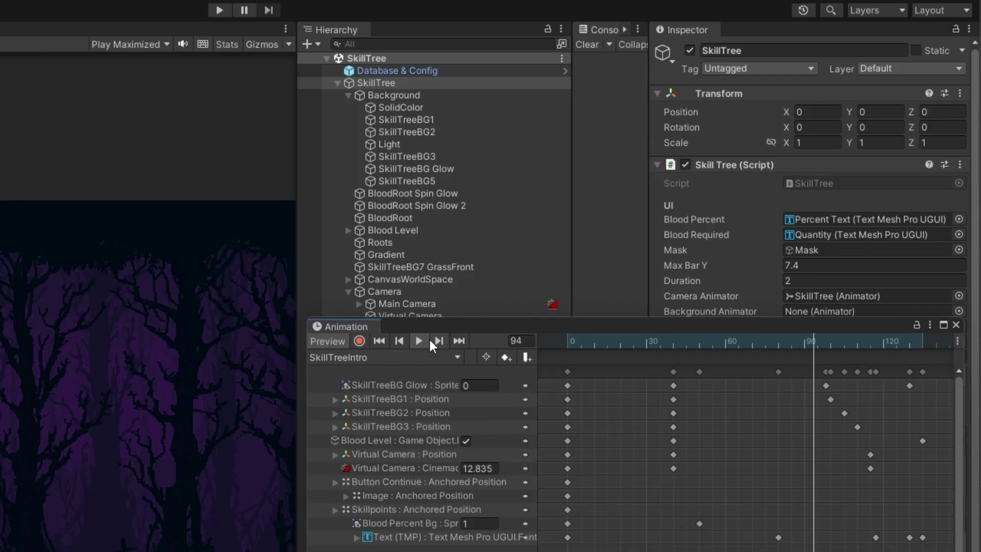
{"action": "left_click", "coordinate": [608, 270]}
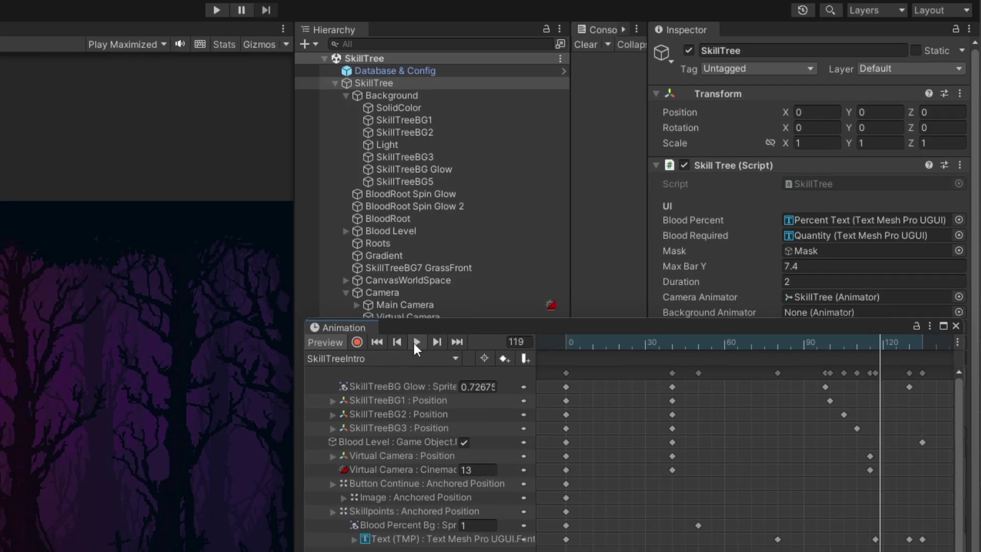
{"action": "left_click_drag", "start_coordinate": [489, 332], "coordinate": [401, 334]}
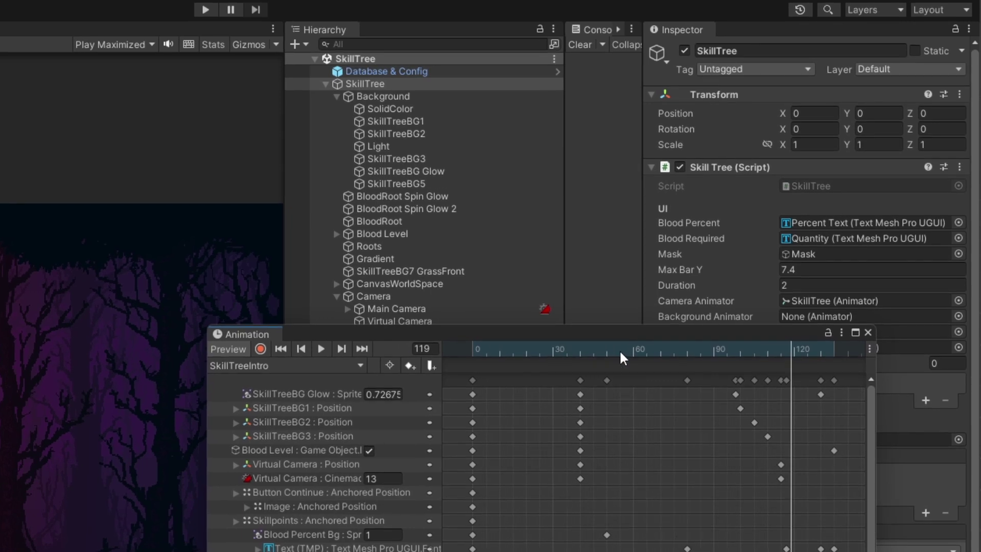
{"action": "left_click", "coordinate": [627, 346]}
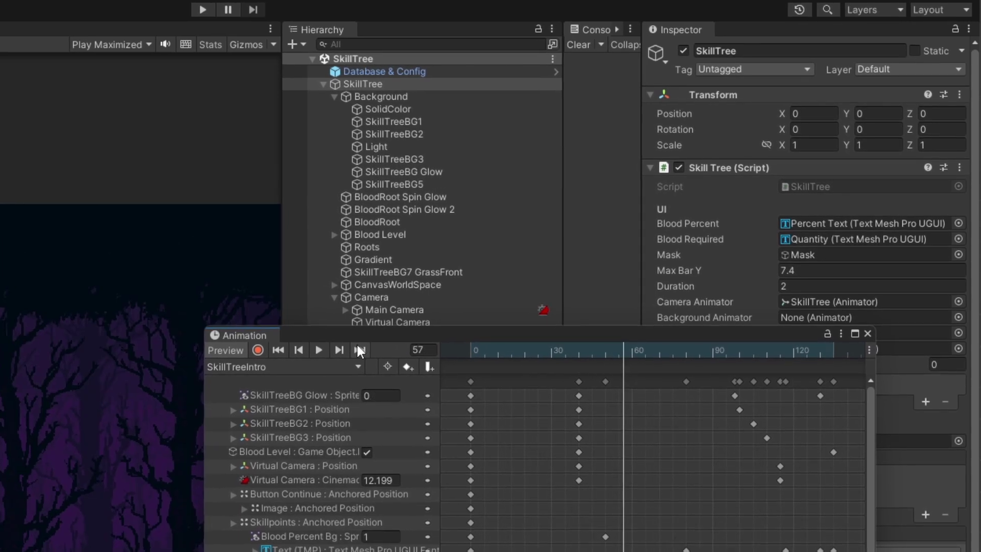
Turn on animation recording, inspect SkillTreeBG3's keyed Position in a widened Inspector, and close the Animation window.
{"action": "left_click", "coordinate": [258, 350]}
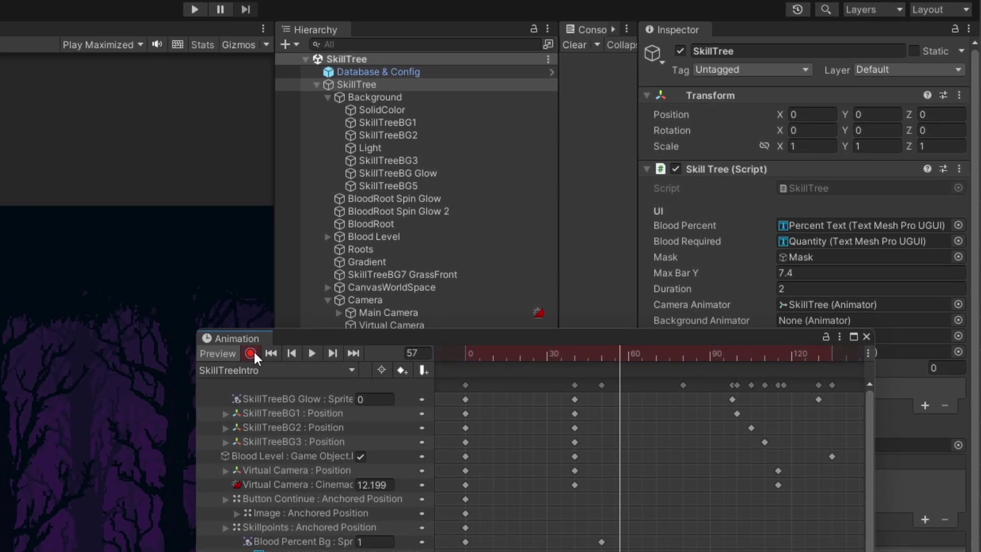
{"action": "left_click", "coordinate": [388, 161]}
{"action": "left_click_drag", "start_coordinate": [600, 335], "coordinate": [182, 268]}
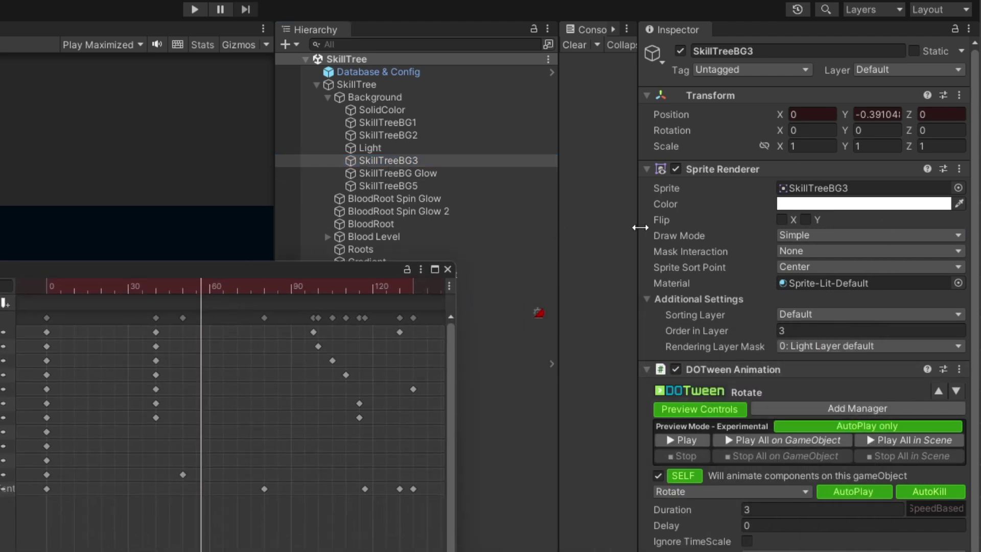
{"action": "left_click_drag", "start_coordinate": [641, 227], "coordinate": [570, 228]}
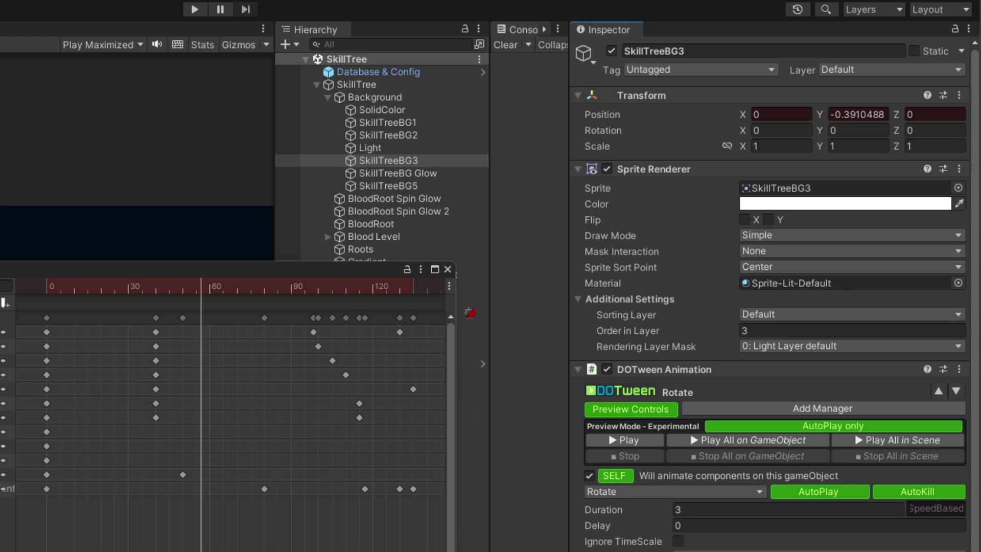
{"action": "left_click", "coordinate": [448, 269]}
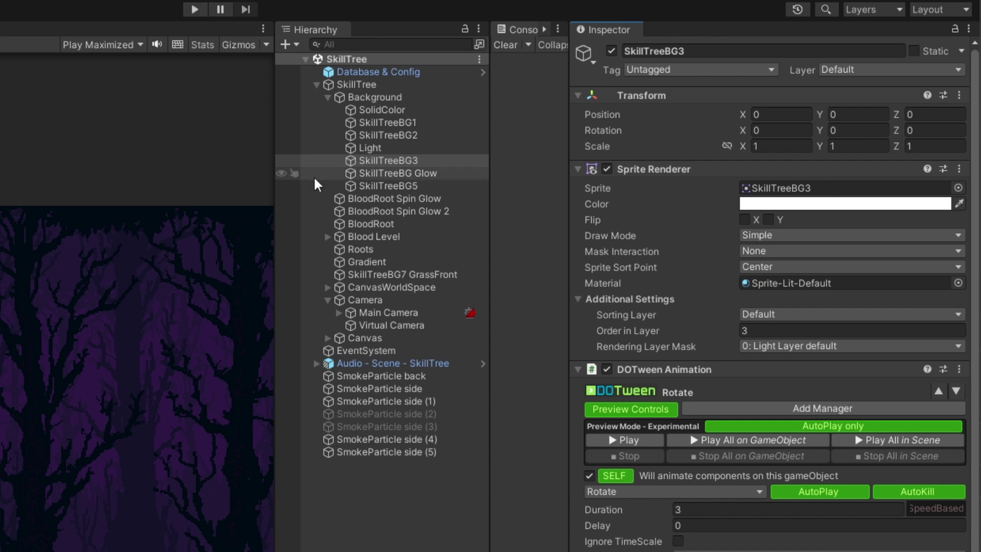
Disable and re-enable the SkillTreeBG3 object to identify its tree layer in the Game view.
{"action": "left_click_drag", "start_coordinate": [493, 219], "coordinate": [425, 232]}
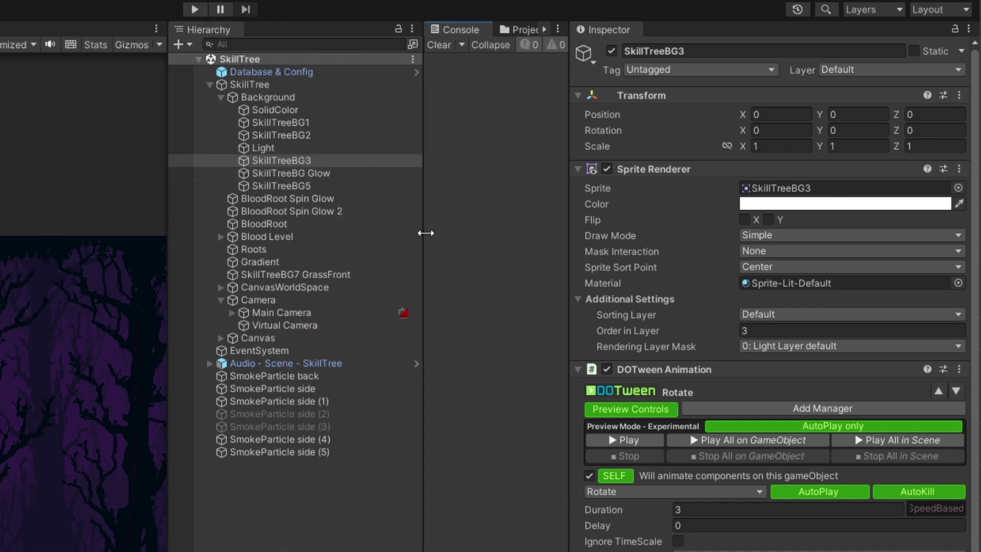
{"action": "left_click", "coordinate": [295, 175]}
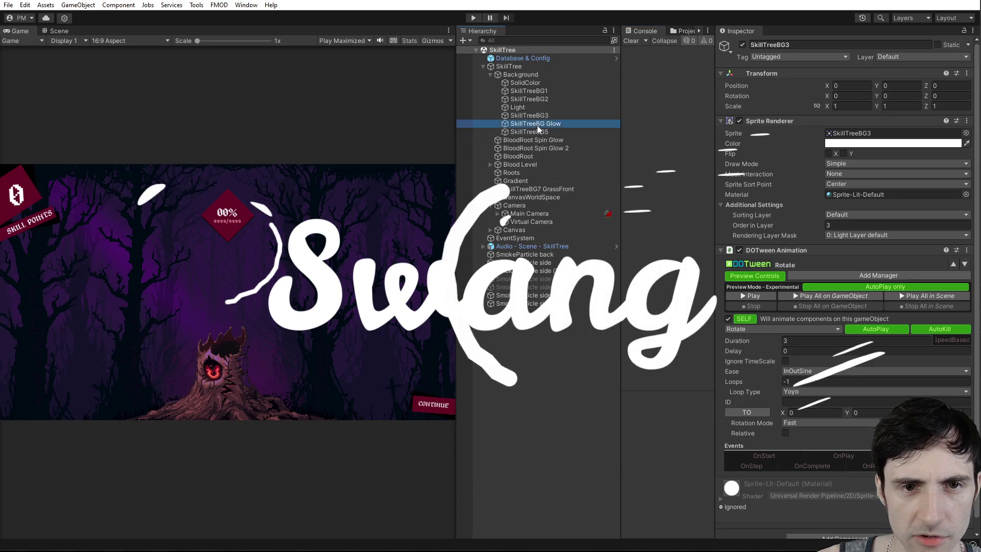
{"action": "left_click", "coordinate": [531, 115]}
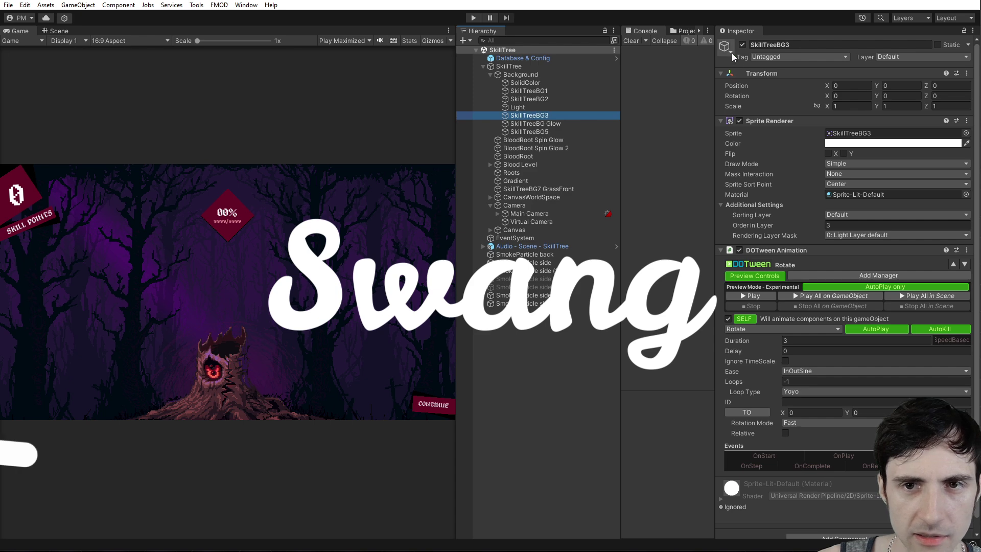
{"action": "left_click", "coordinate": [742, 45]}
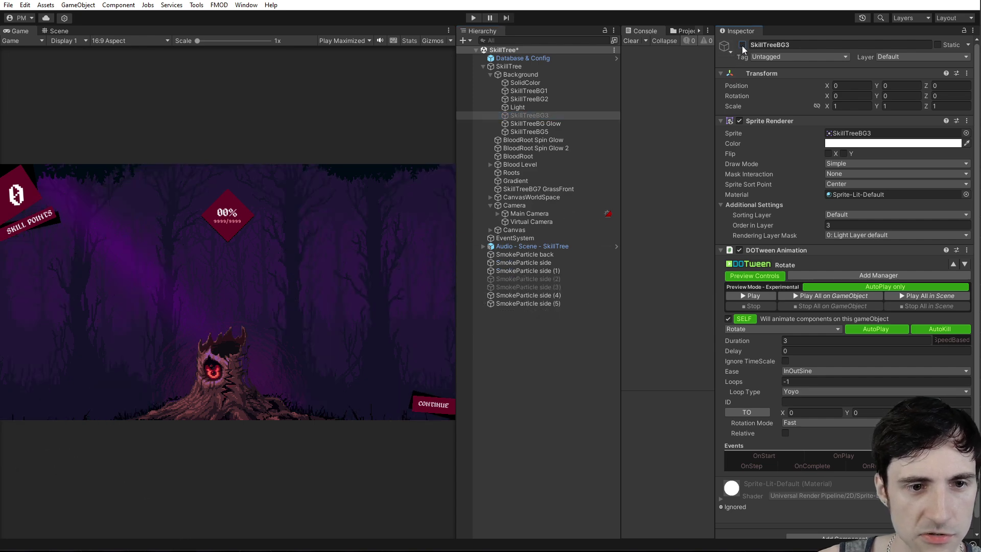
{"action": "left_click", "coordinate": [742, 44]}
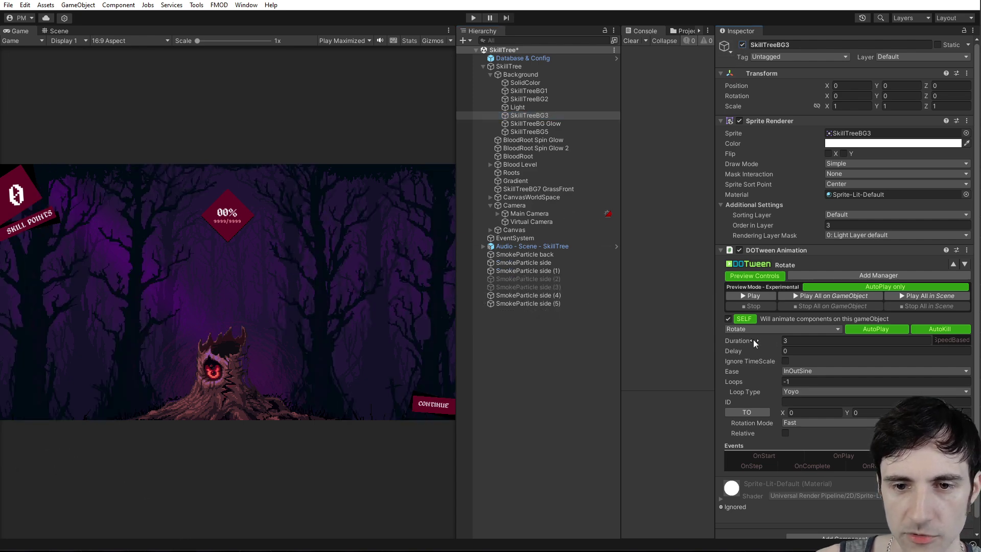
Preview SkillTreeBG3's DOTween Rotate animation twice with the Inspector widened, stopping the preview each time.
{"action": "left_click_drag", "start_coordinate": [716, 261], "coordinate": [573, 258]}
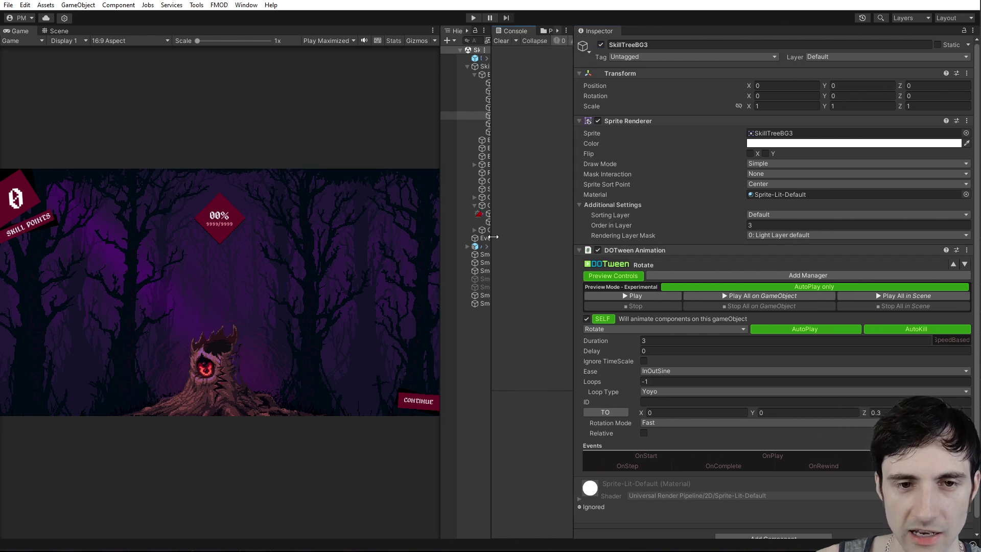
{"action": "left_click_drag", "start_coordinate": [494, 237], "coordinate": [608, 259]}
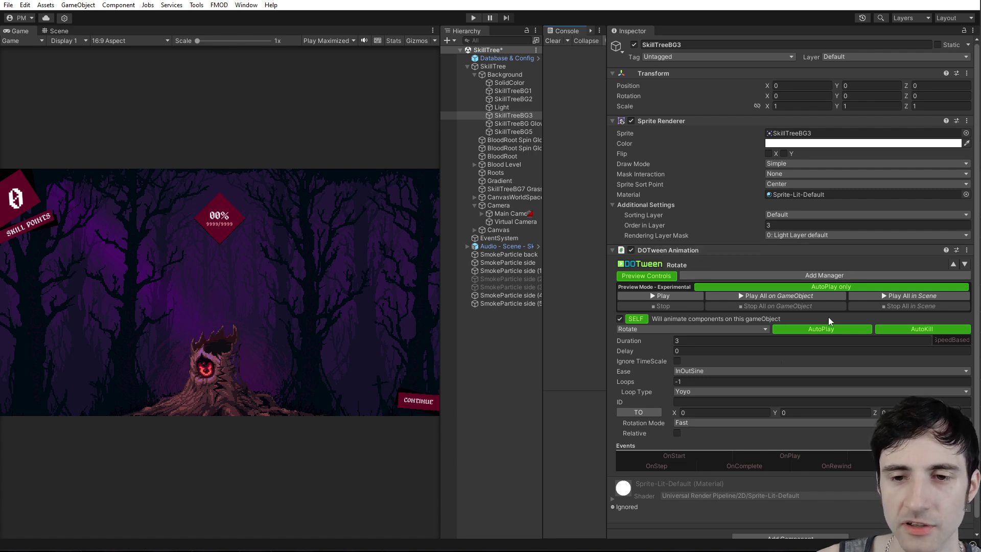
{"action": "left_click", "coordinate": [684, 296]}
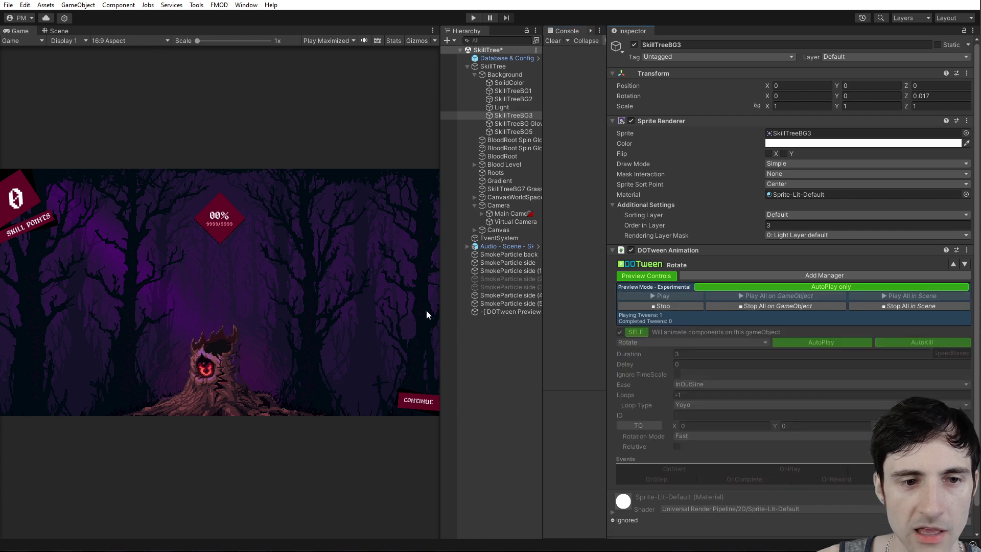
{"action": "left_click", "coordinate": [685, 306]}
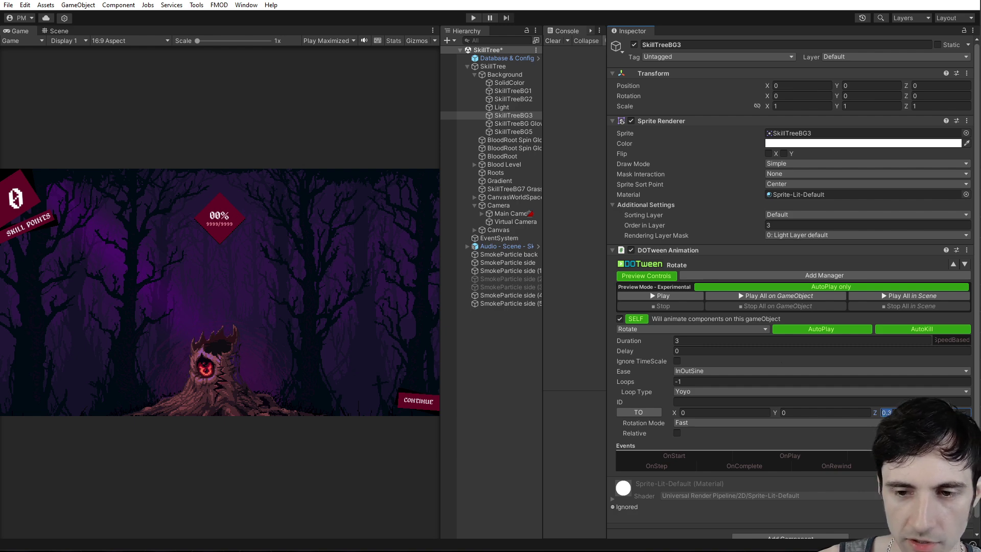
{"action": "left_click", "coordinate": [664, 298]}
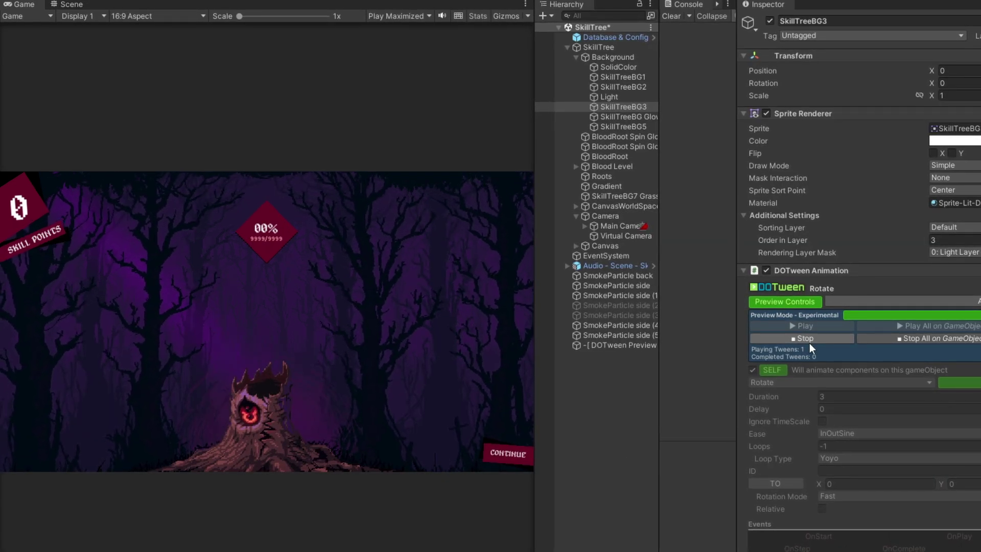
{"action": "left_click", "coordinate": [806, 338]}
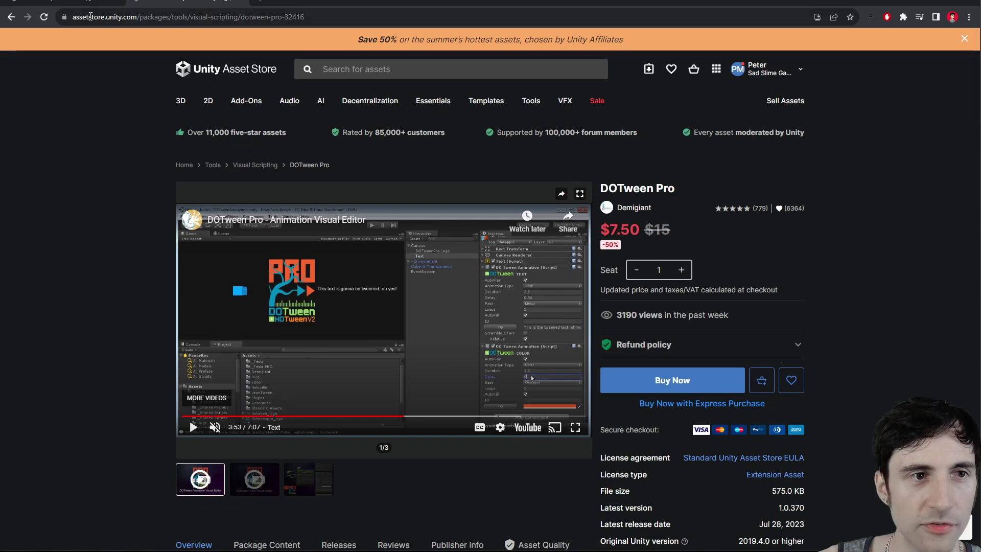
Leave the DOTween Pro store page and preview the DOTween Scale animation of Blood Percent Bg in the Unity scene.
{"action": "left_click", "coordinate": [82, 4]}
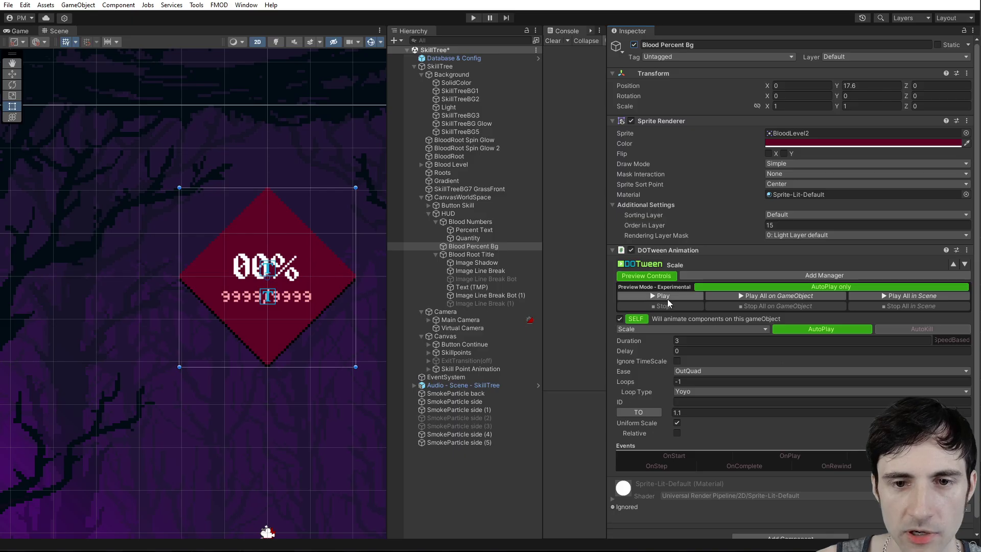
{"action": "left_click", "coordinate": [668, 298]}
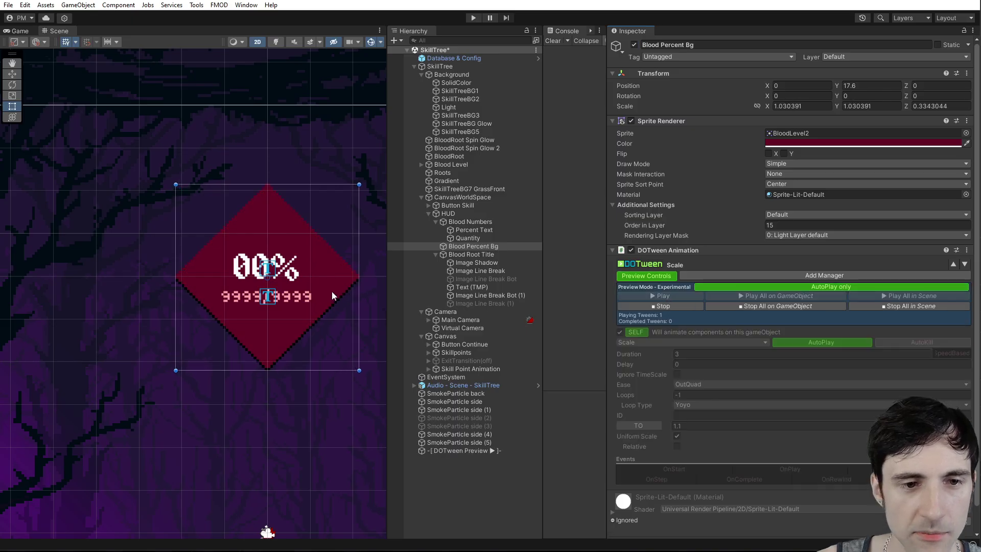
{"action": "scroll", "coordinate": [310, 301], "scroll_direction": "up", "scroll_amount": 9}
{"action": "middle_click_drag", "start_coordinate": [309, 301], "coordinate": [269, 301]}
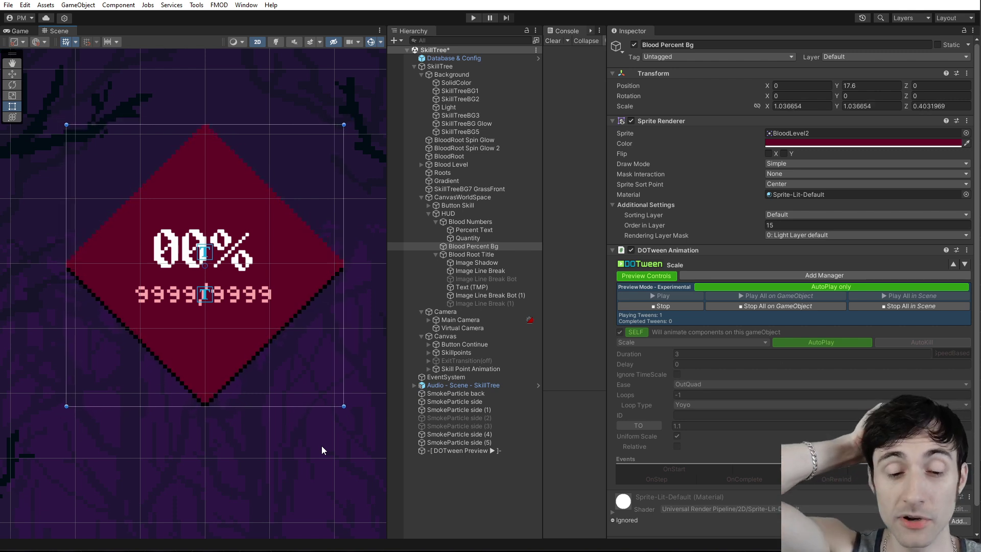
{"action": "scroll", "coordinate": [257, 326], "scroll_direction": "down", "scroll_amount": 15}
{"action": "middle_click_drag", "start_coordinate": [216, 357], "coordinate": [284, 342]}
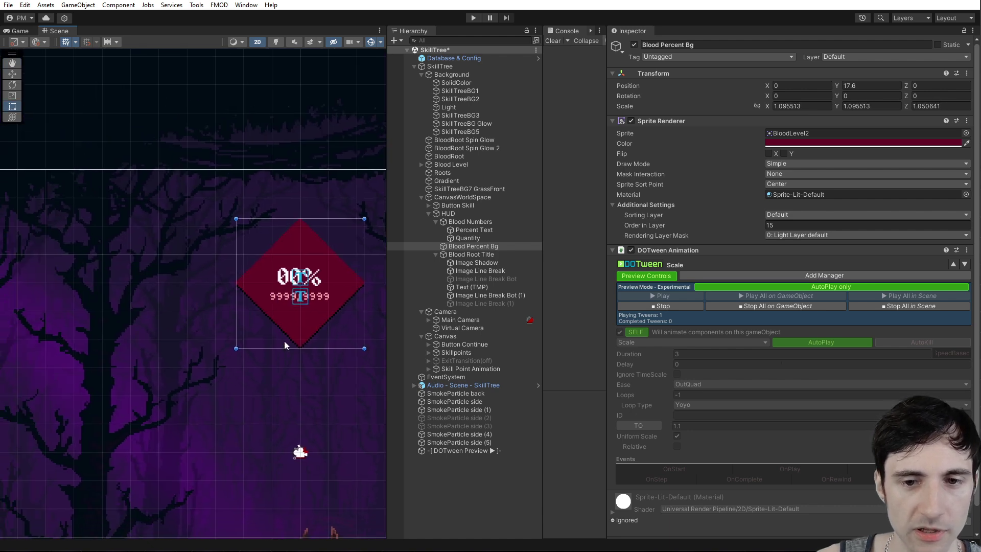
{"action": "scroll", "coordinate": [709, 338], "scroll_direction": "down", "scroll_amount": 2}
{"action": "scroll", "coordinate": [245, 330], "scroll_direction": "down", "scroll_amount": 6}
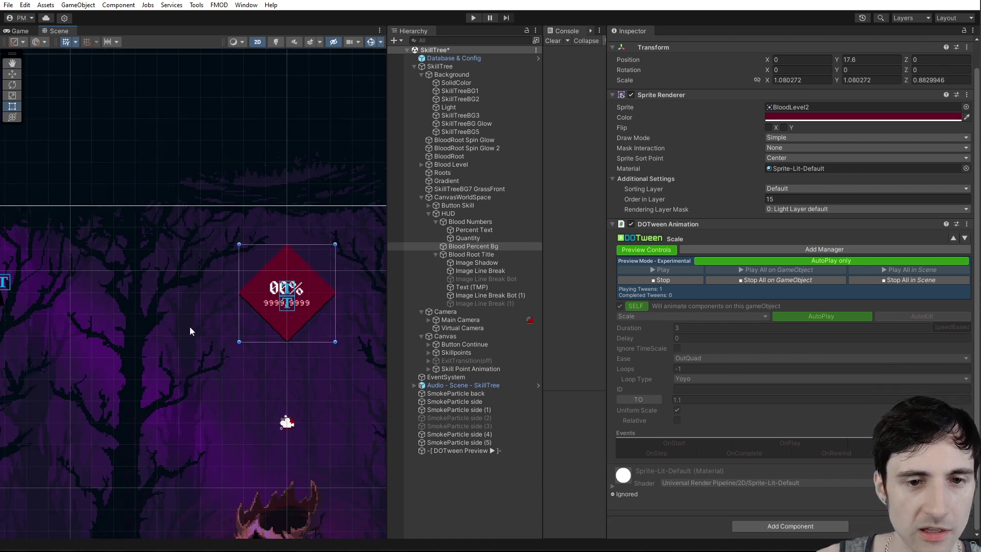
{"action": "middle_click_drag", "start_coordinate": [65, 372], "coordinate": [206, 324]}
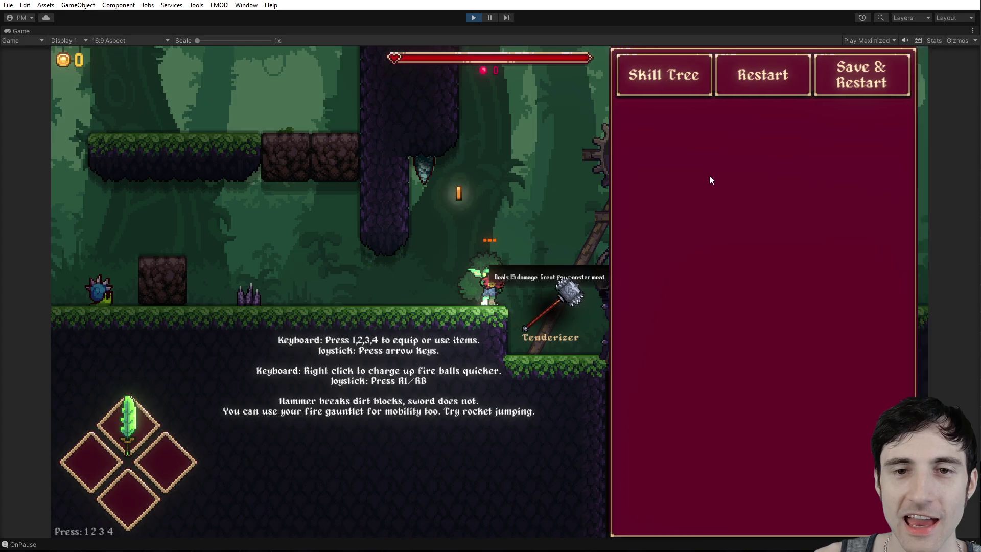
Open and close the pause menu repeatedly in the running game to show its animation.
{"action": "key", "text": "Escape"}
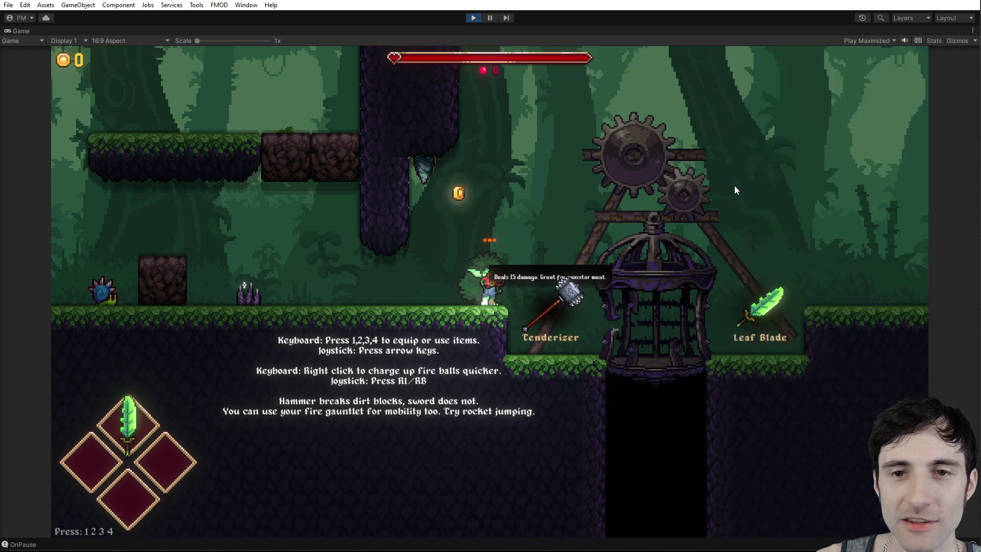
{"action": "key", "text": "Escape"}
{"action": "key", "text": "Escape"}
{"action": "key", "text": "Escape"}
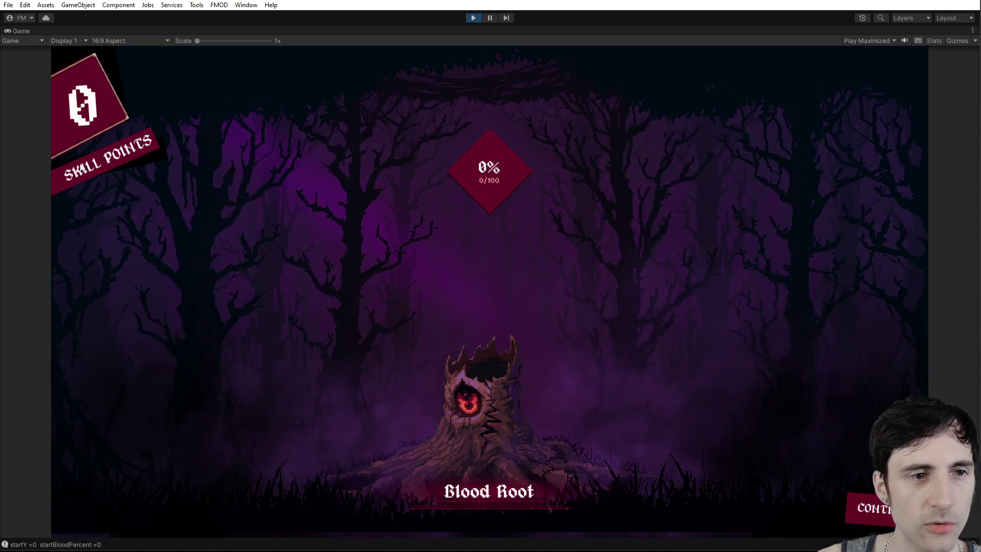
Examine the running Blood Root scene's background and smoke up close, restore the game scale to 1x, and exit Play mode.
{"action": "scroll", "coordinate": [717, 160], "scroll_direction": "up", "scroll_amount": 5}
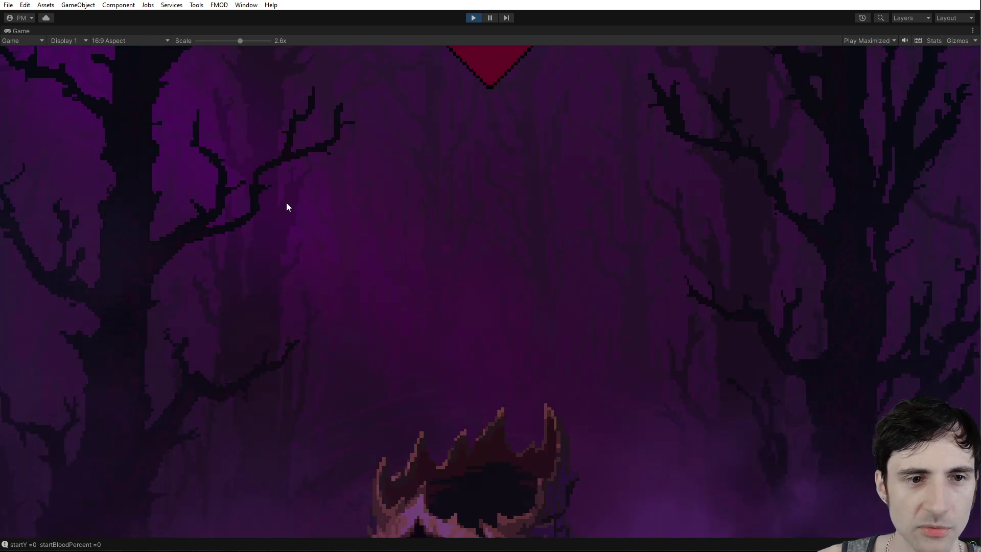
{"action": "left_click_drag", "start_coordinate": [241, 41], "coordinate": [211, 41]}
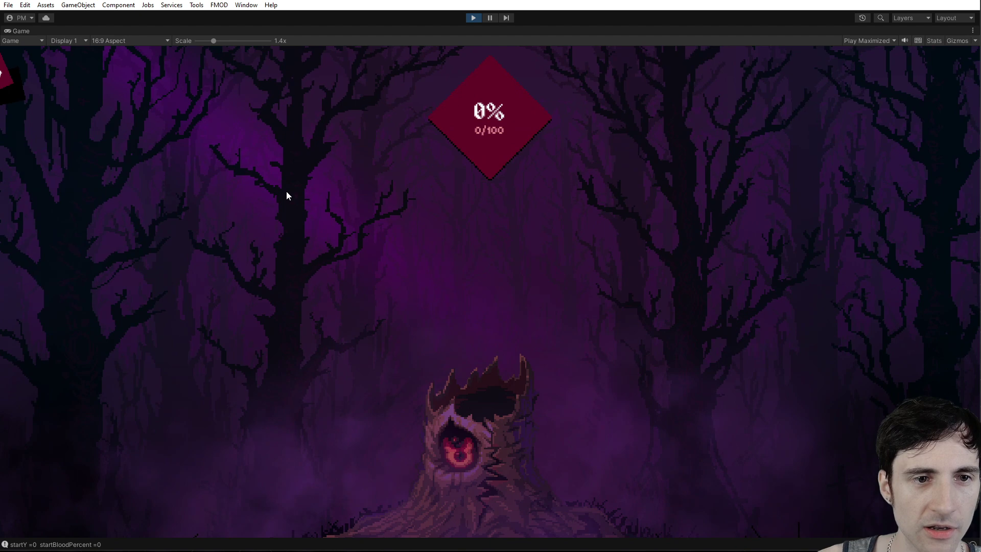
{"action": "left_click_drag", "start_coordinate": [213, 41], "coordinate": [191, 45]}
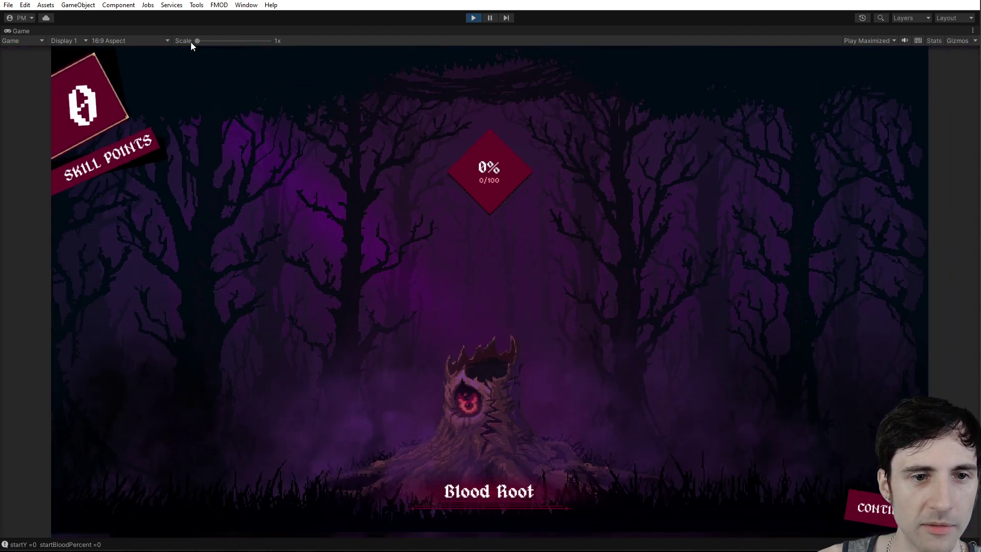
{"action": "key", "text": "ctrl+p"}
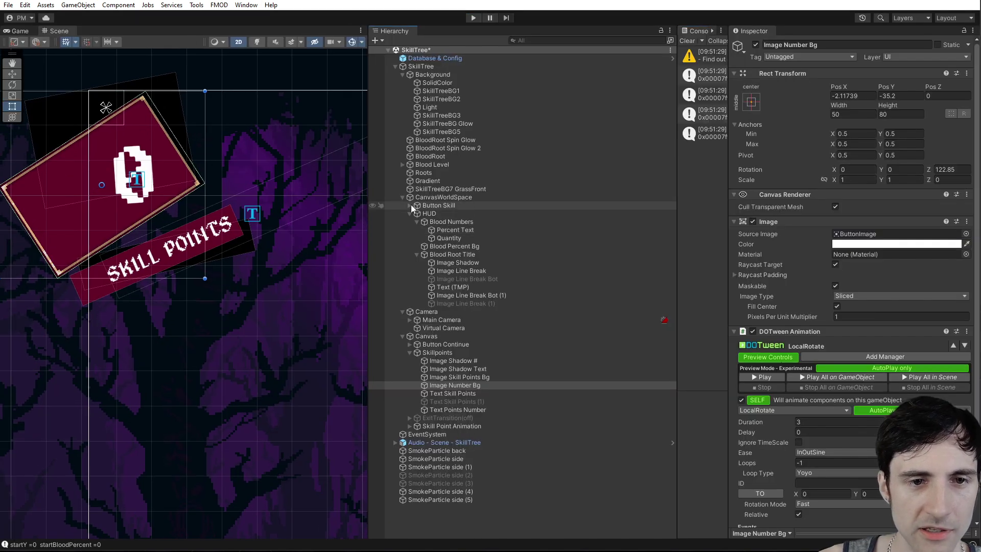
Restart the SmokeParticle back particle simulation and examine its Emission and Bursts settings.
{"action": "left_click", "coordinate": [402, 197]}
{"action": "left_click", "coordinate": [439, 344]}
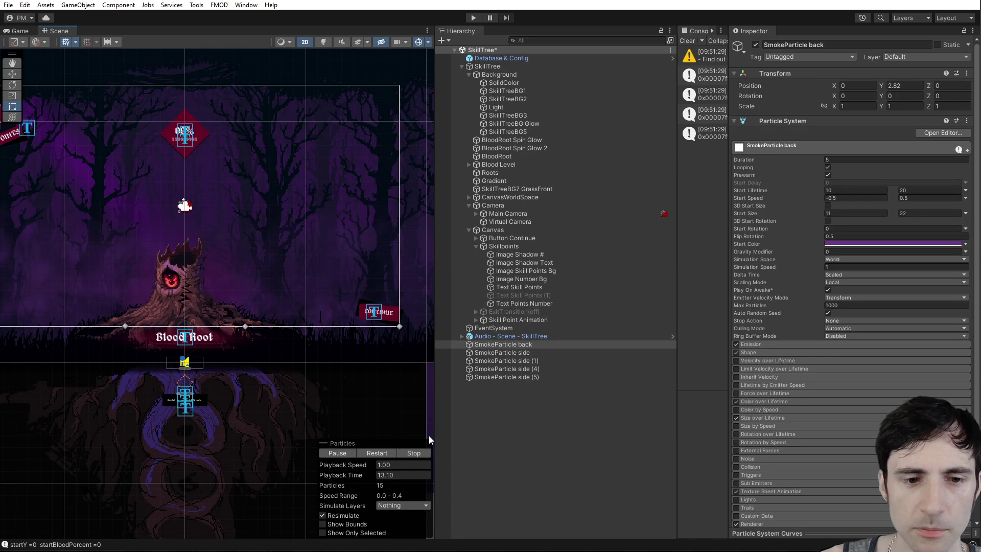
{"action": "left_click", "coordinate": [384, 454]}
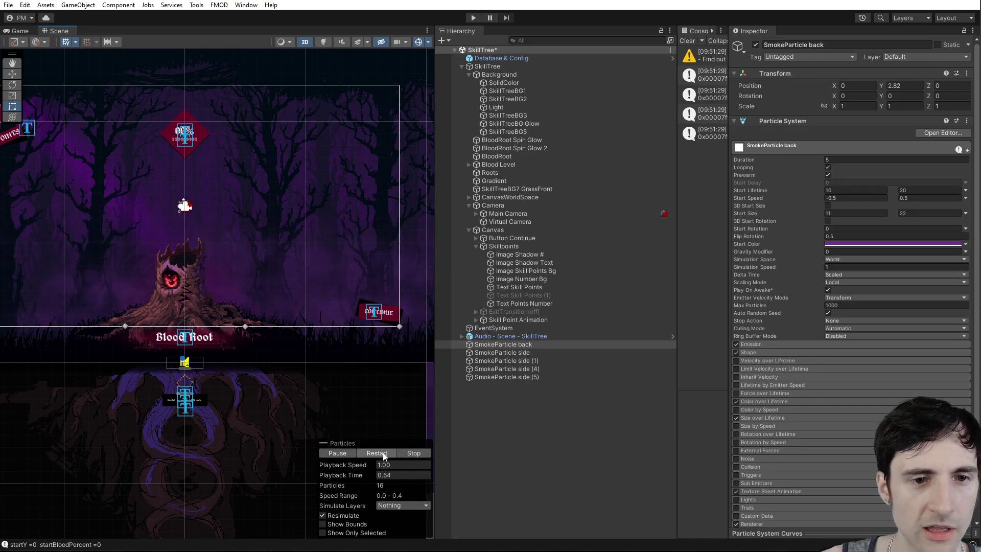
{"action": "left_click", "coordinate": [385, 454]}
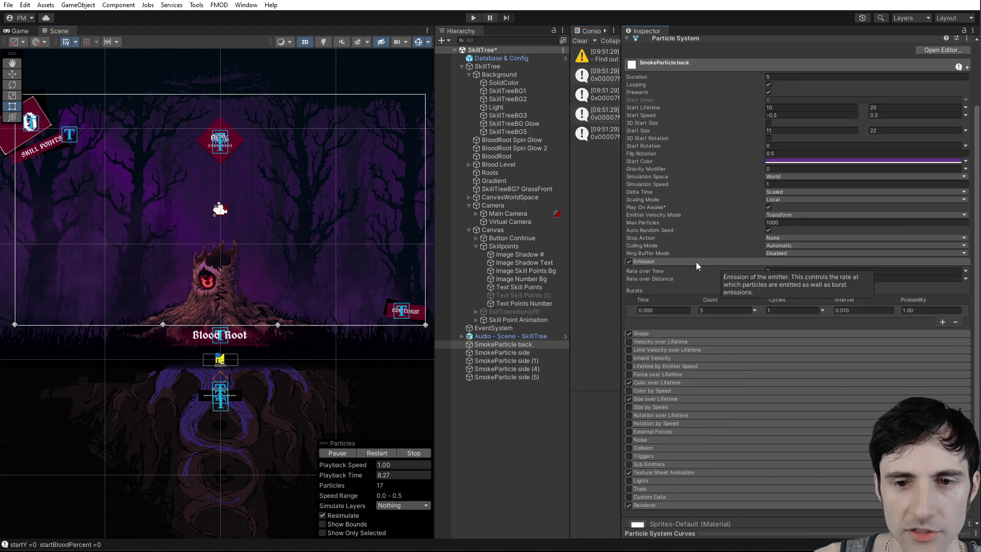
{"action": "scroll", "coordinate": [696, 262], "scroll_direction": "down", "scroll_amount": 2}
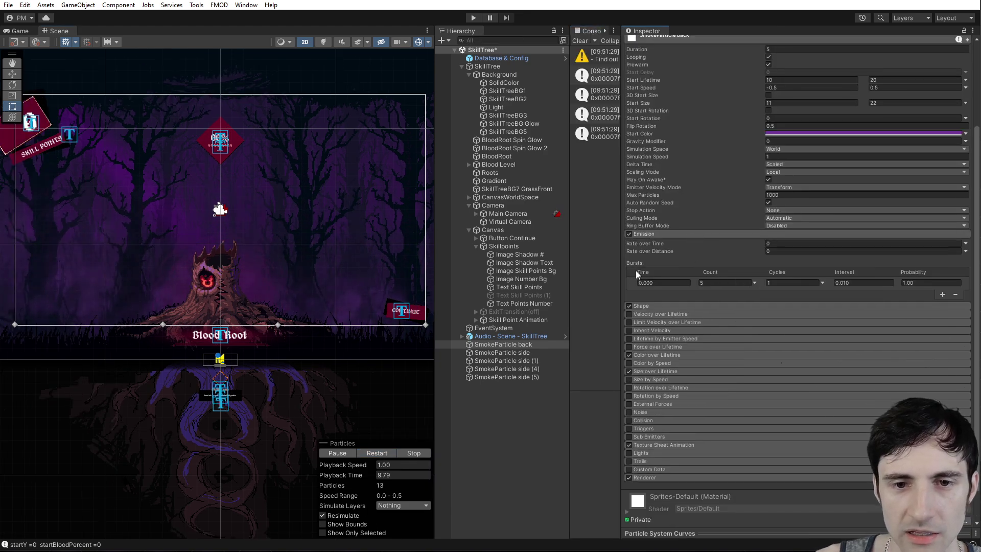
Try a Rate over Time of 11 in the Emission settings of SmokeParticle back.
{"action": "scroll", "coordinate": [679, 272], "scroll_direction": "up", "scroll_amount": 4}
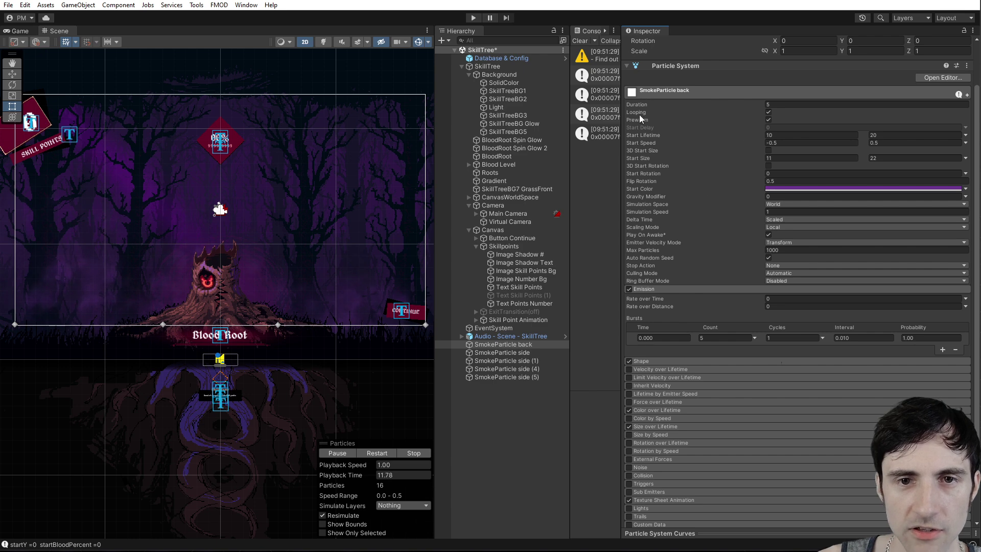
{"action": "scroll", "coordinate": [689, 245], "scroll_direction": "down", "scroll_amount": 4}
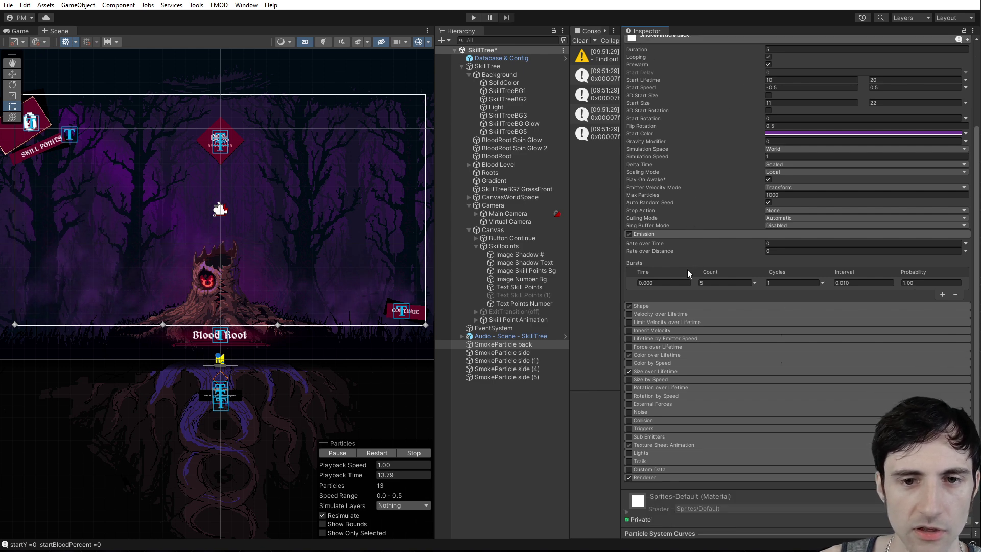
{"action": "left_click", "coordinate": [788, 244]}
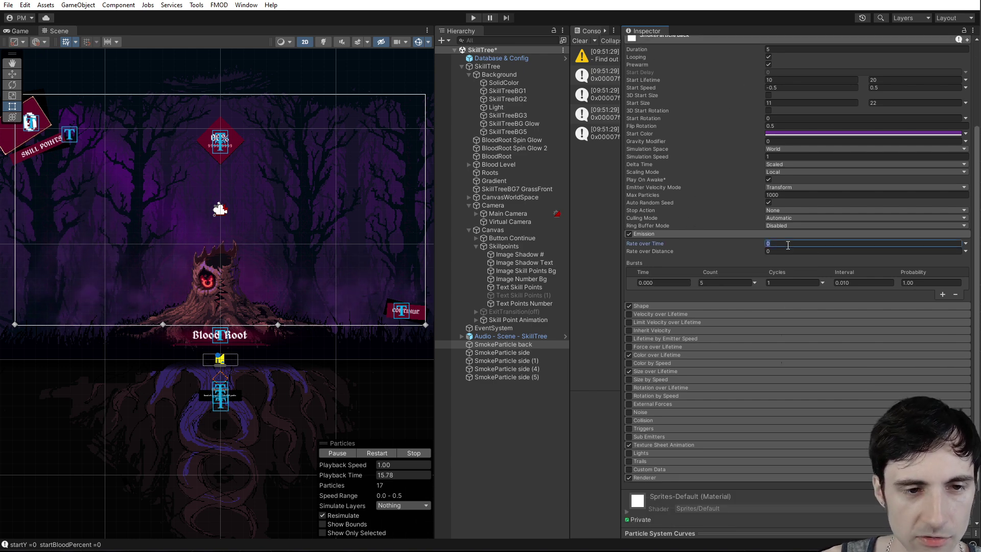
{"action": "type", "text": "11"}
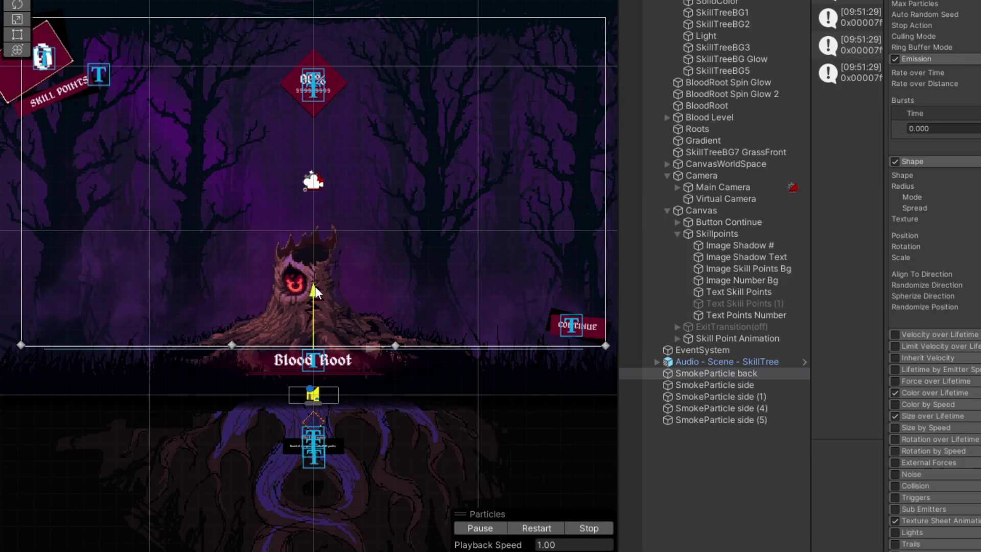
Try moving the SmokeParticle back emitter straight up to the camera icon's height and restart its simulation.
{"action": "left_click_drag", "start_coordinate": [221, 283], "coordinate": [228, 169]}
{"action": "left_click_drag", "start_coordinate": [325, 128], "coordinate": [324, 127]}
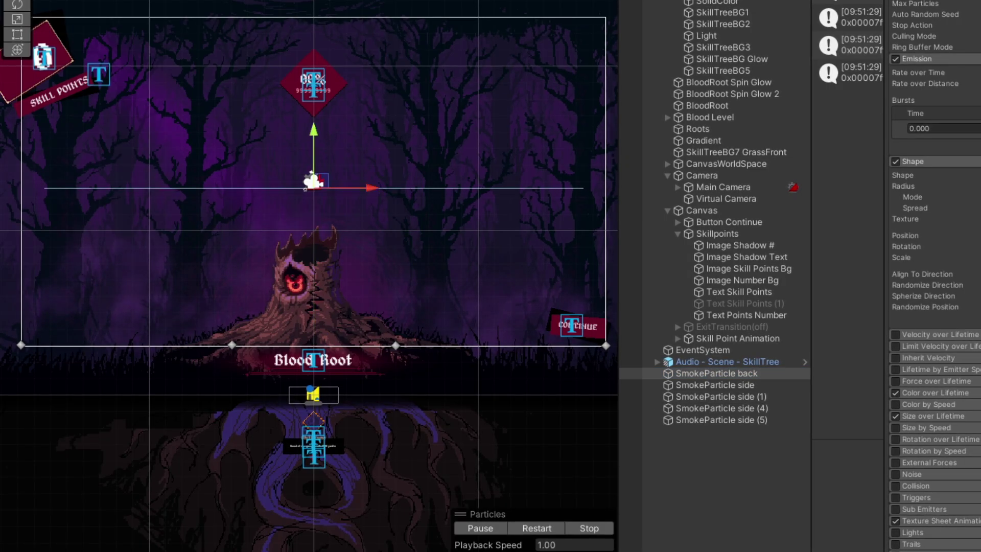
{"action": "left_click", "coordinate": [540, 532]}
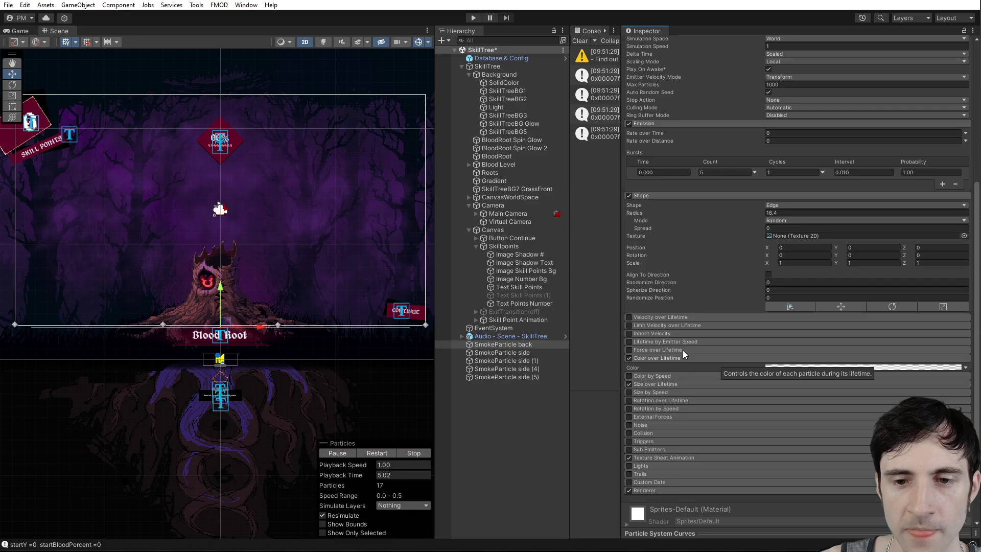
Open the Color over Lifetime gradient of SmokeParticle back, examine its transparency keys, and close it.
{"action": "scroll", "coordinate": [973, 384], "scroll_direction": "down", "scroll_amount": 2}
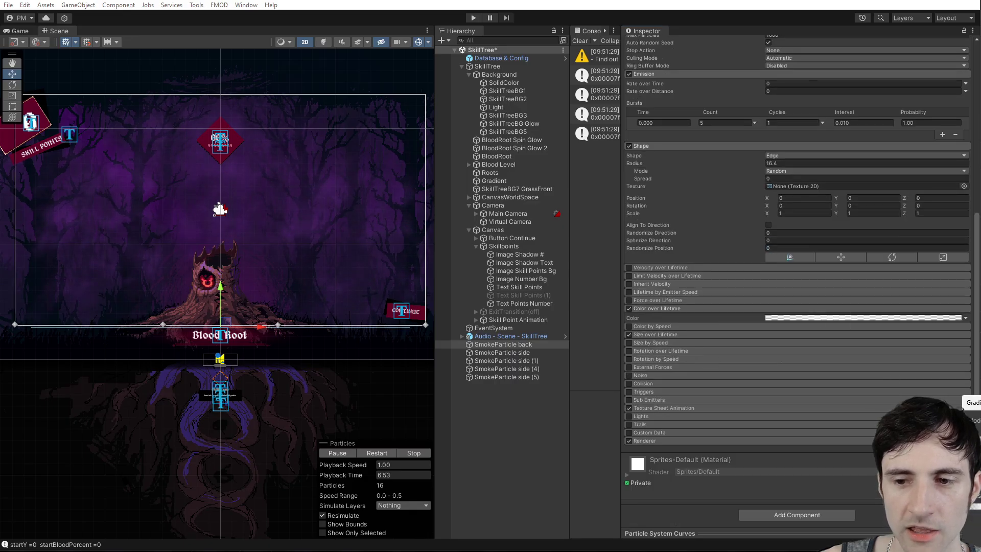
{"action": "left_click", "coordinate": [818, 318]}
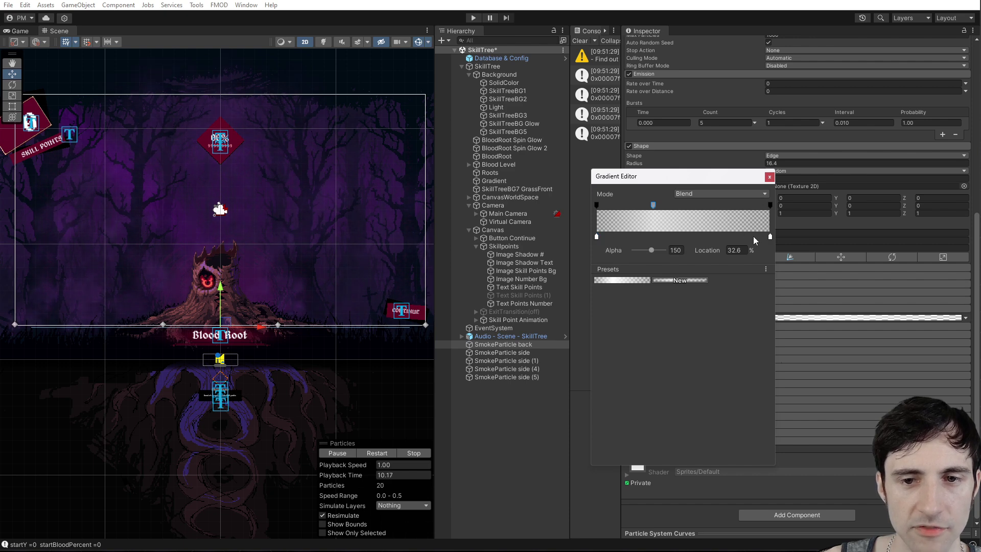
{"action": "left_click", "coordinate": [770, 178]}
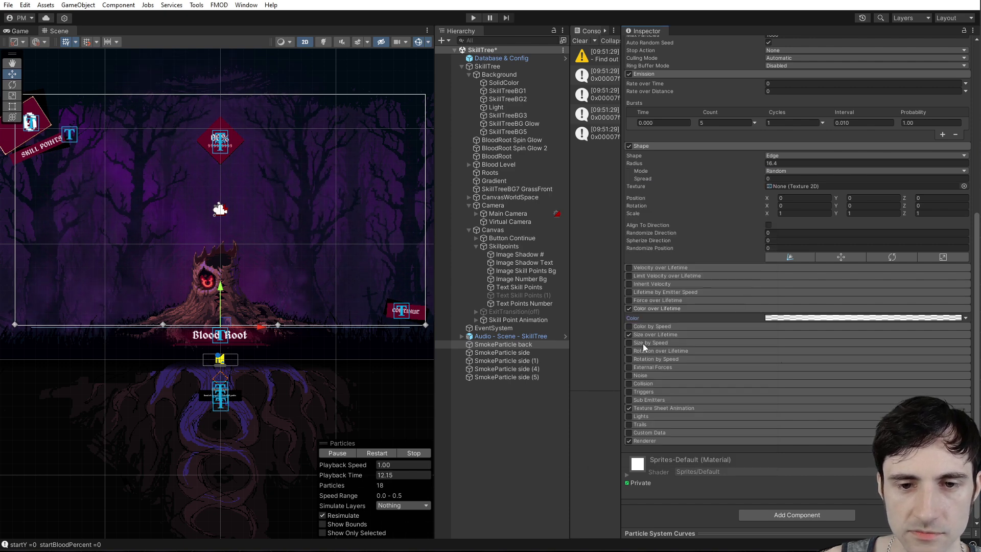
Expand the Size over Lifetime and Texture Sheet Animation modules of SmokeParticle back to examine their settings.
{"action": "left_click", "coordinate": [657, 333]}
{"action": "scroll", "coordinate": [725, 332], "scroll_direction": "down", "scroll_amount": 1}
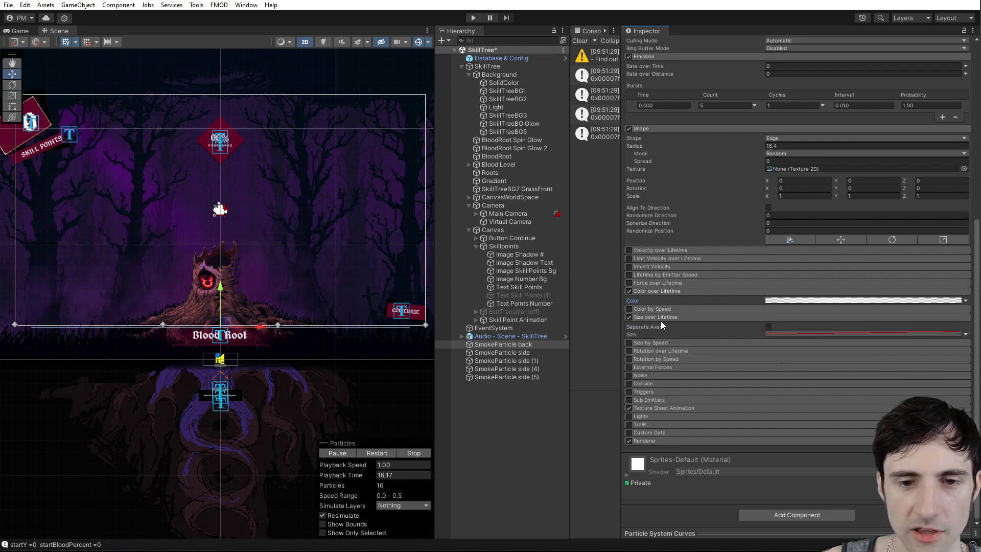
{"action": "scroll", "coordinate": [676, 357], "scroll_direction": "down", "scroll_amount": 3}
{"action": "left_click", "coordinate": [679, 349]}
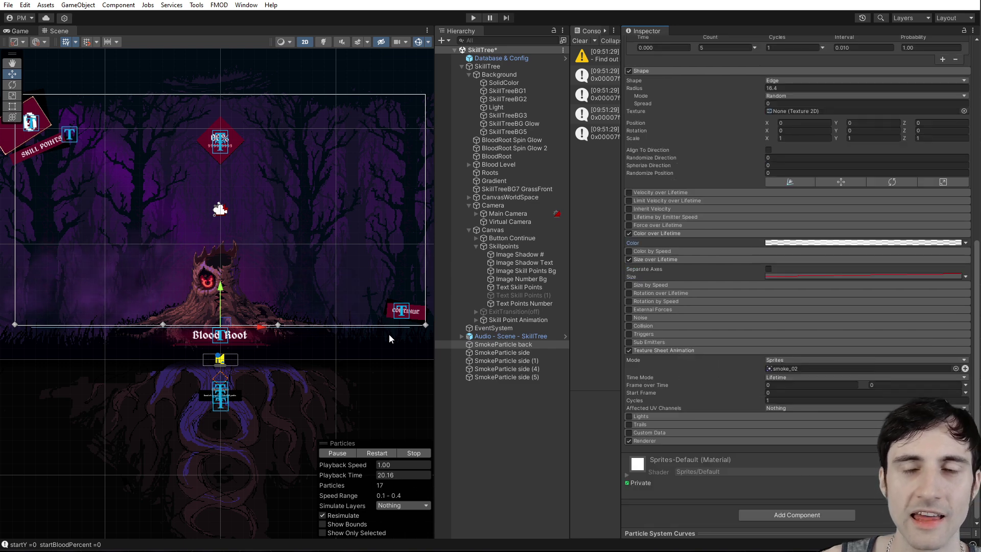
Open the smoke_02 sprite used by the Texture Sheet Animation, inspect it up close, and close the image viewer.
{"action": "double_click", "coordinate": [783, 369]}
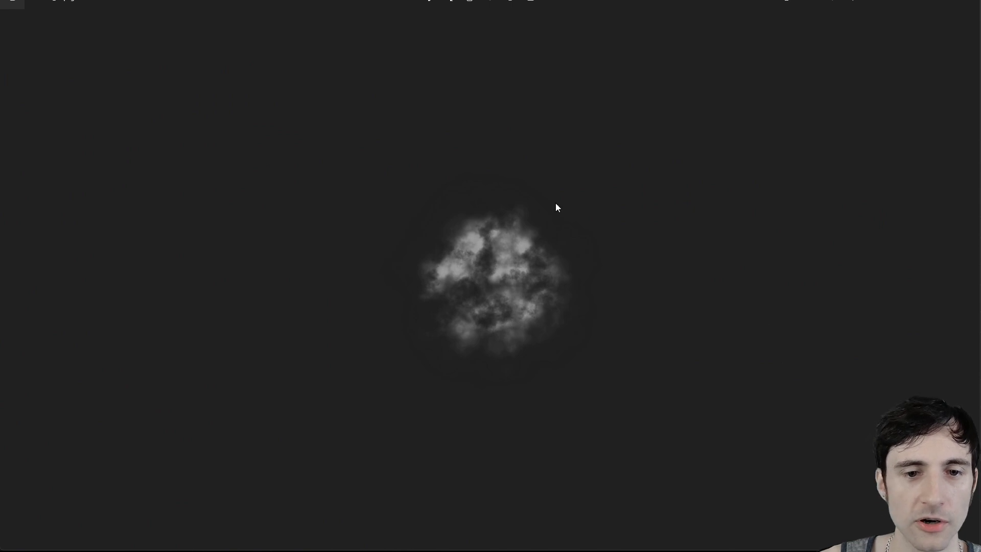
{"action": "scroll", "coordinate": [551, 269], "scroll_direction": "up", "scroll_amount": 5}
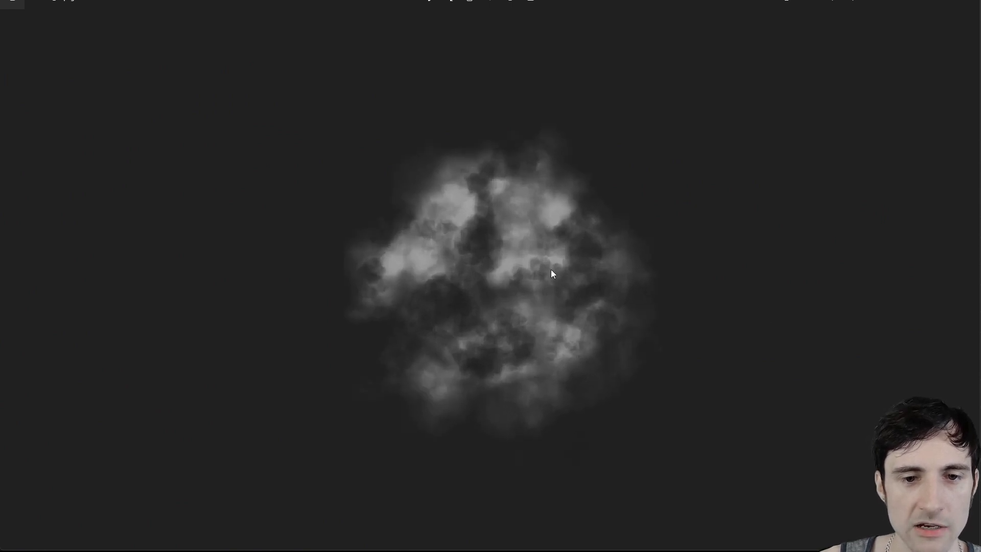
{"action": "scroll", "coordinate": [665, 294], "scroll_direction": "down", "scroll_amount": 2}
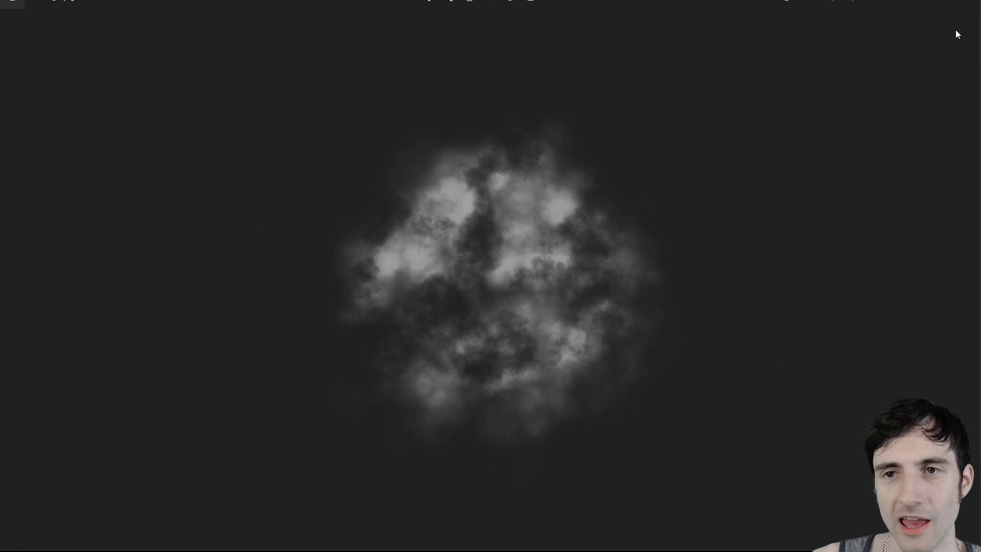
{"action": "left_click", "coordinate": [972, 1]}
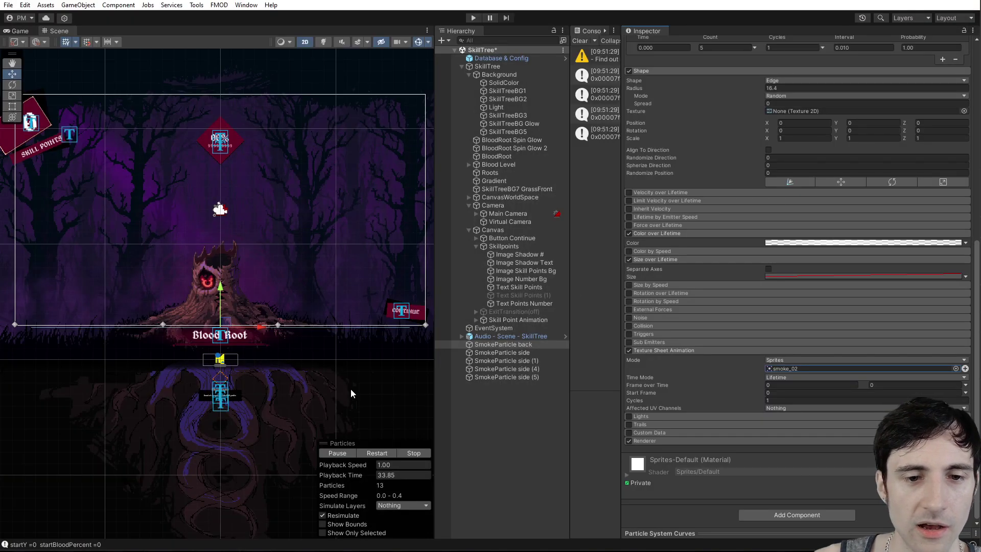
Widen the Scene view and inspect the smoke around the Blood Root stump up close.
{"action": "left_click_drag", "start_coordinate": [434, 383], "coordinate": [530, 376]}
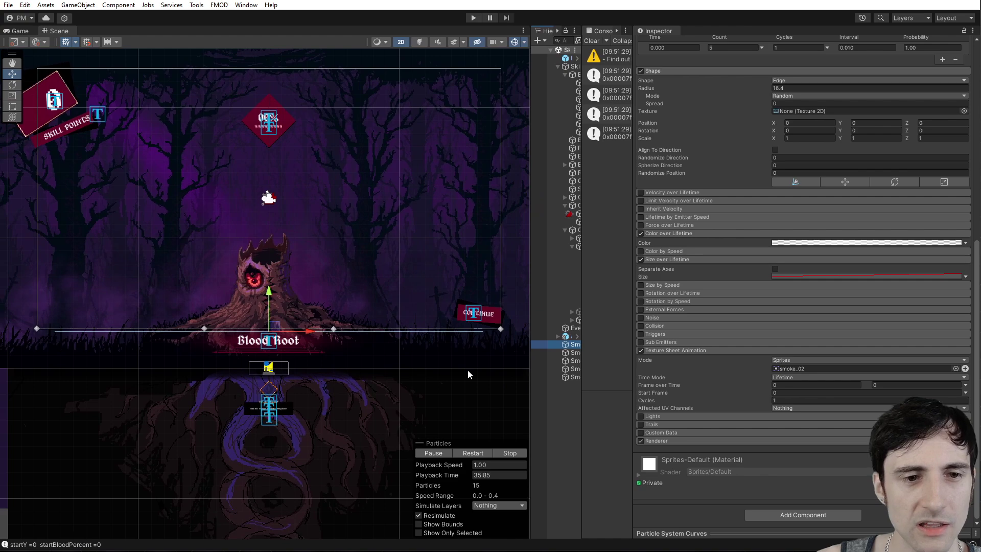
{"action": "scroll", "coordinate": [241, 301], "scroll_direction": "up", "scroll_amount": 5}
{"action": "scroll", "coordinate": [174, 310], "scroll_direction": "down", "scroll_amount": 3}
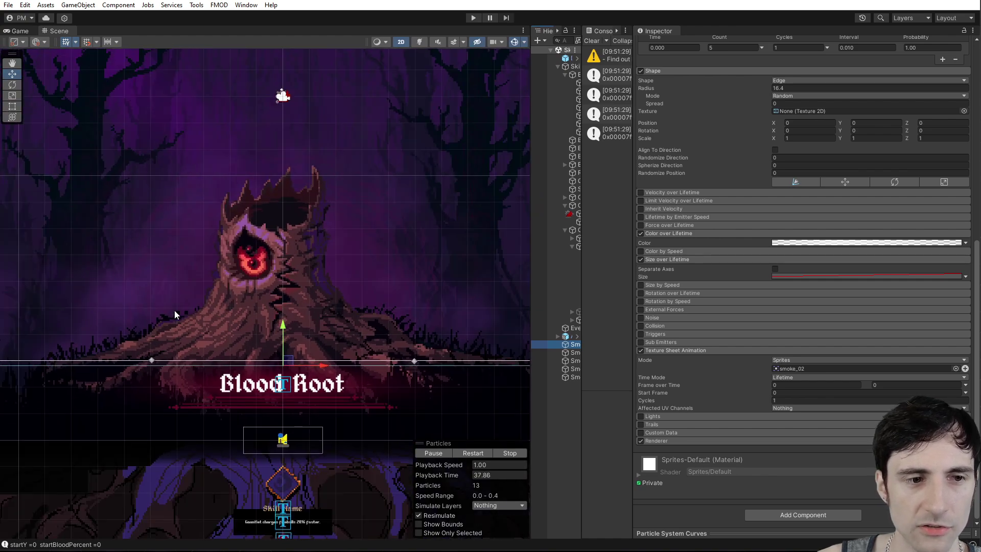
Enter Play mode and fight the purple flying enemy in the cave level.
{"action": "left_click", "coordinate": [474, 17]}
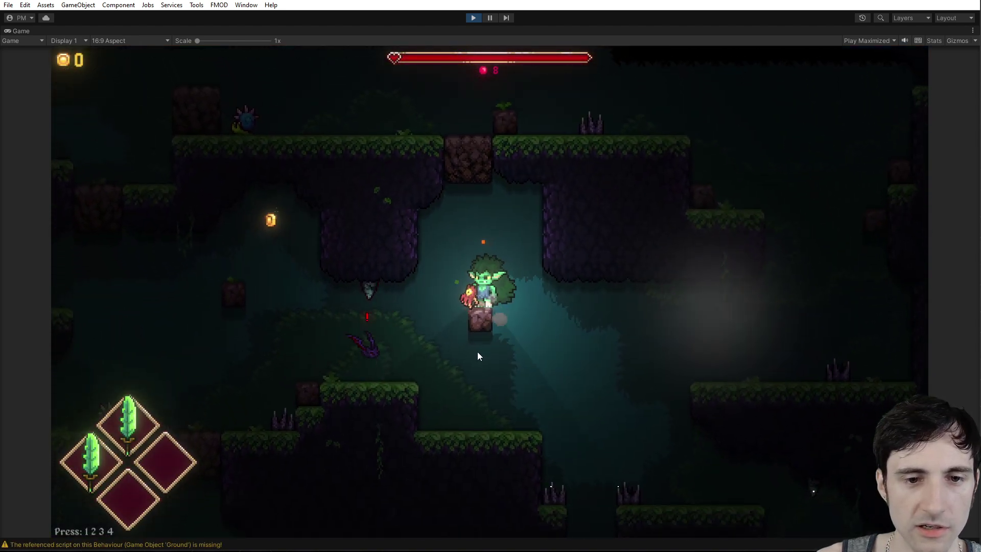
{"action": "key", "text": "d"}
{"action": "left_click", "coordinate": [473, 317]}
{"action": "key", "text": "a"}
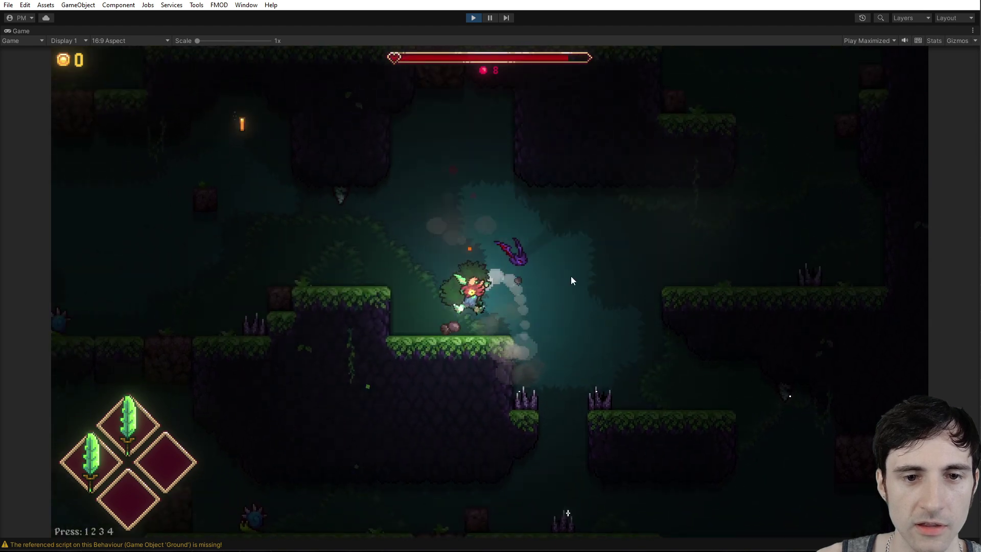
{"action": "left_click", "coordinate": [571, 278]}
{"action": "key", "text": "space"}
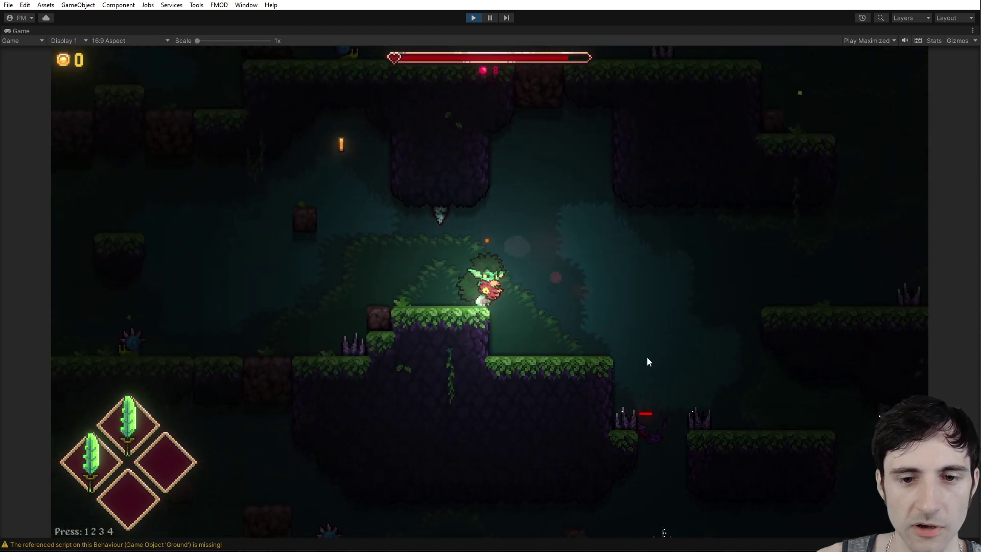
Jump and dash the character across the cave platforms to show the movement and smoke trail effects.
{"action": "key", "text": "d"}
{"action": "key", "text": "space"}
{"action": "left_click", "coordinate": [525, 419]}
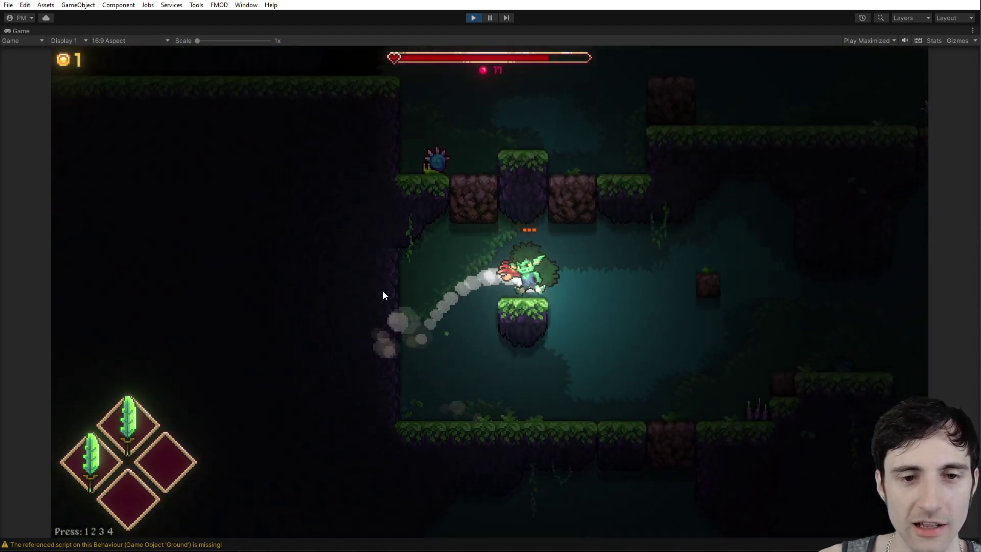
{"action": "key", "text": "a"}
{"action": "key", "text": "space"}
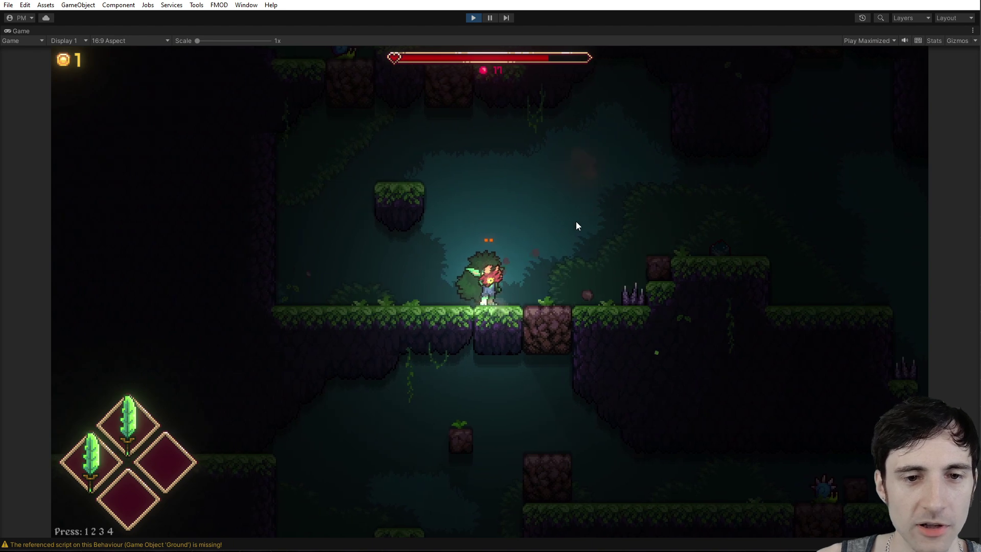
Swing the leaf sword to both sides of the character, then jump and attack toward the brown stone block.
{"action": "left_click", "coordinate": [577, 222]}
{"action": "left_click", "coordinate": [580, 256]}
{"action": "left_click", "coordinate": [387, 289]}
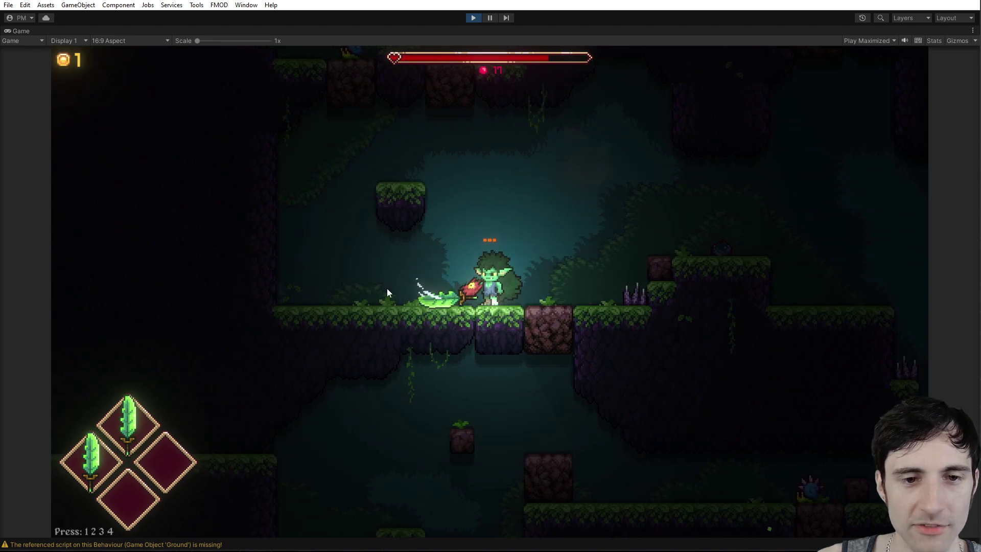
{"action": "left_click", "coordinate": [388, 289]}
{"action": "left_click", "coordinate": [387, 288]}
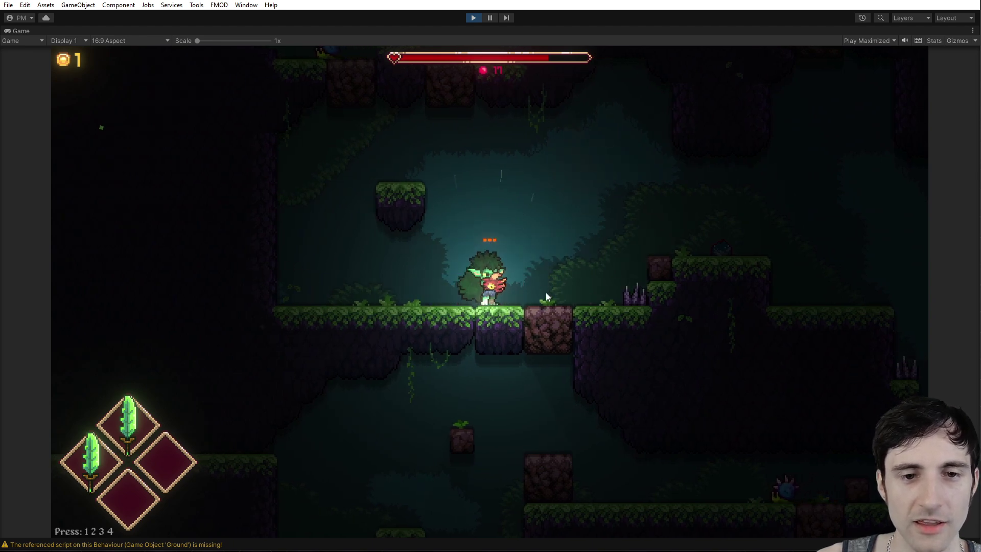
{"action": "key", "text": "d"}
{"action": "key", "text": "space"}
{"action": "left_click", "coordinate": [542, 333]}
{"action": "key", "text": "d"}
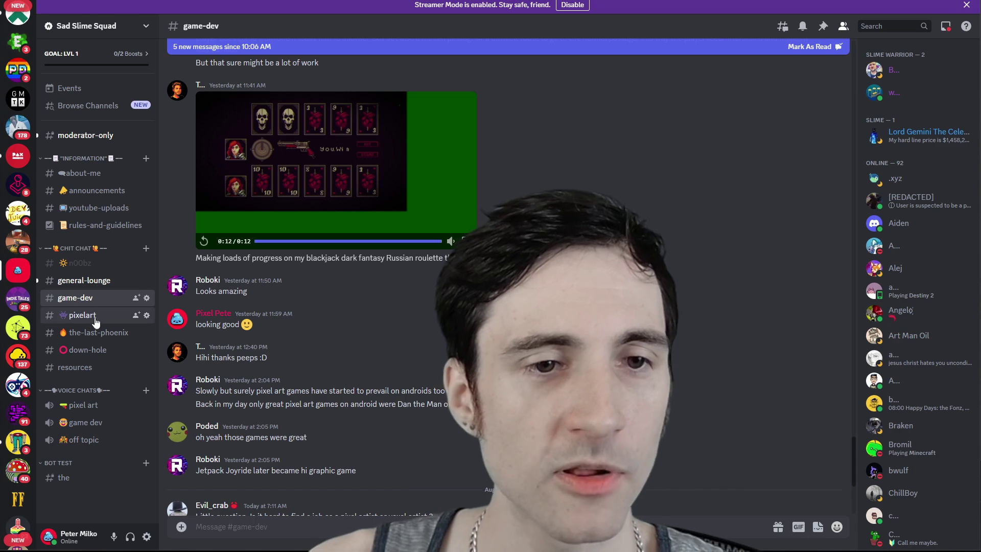
Switch to Discord and open the pixelart channel of the Sad Slime Squad server.
{"action": "left_click", "coordinate": [90, 317]}
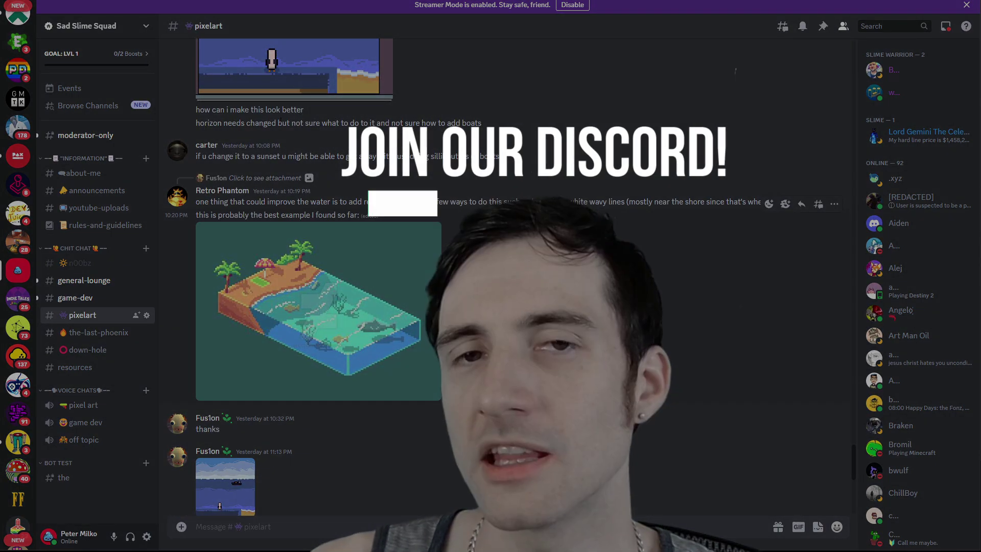